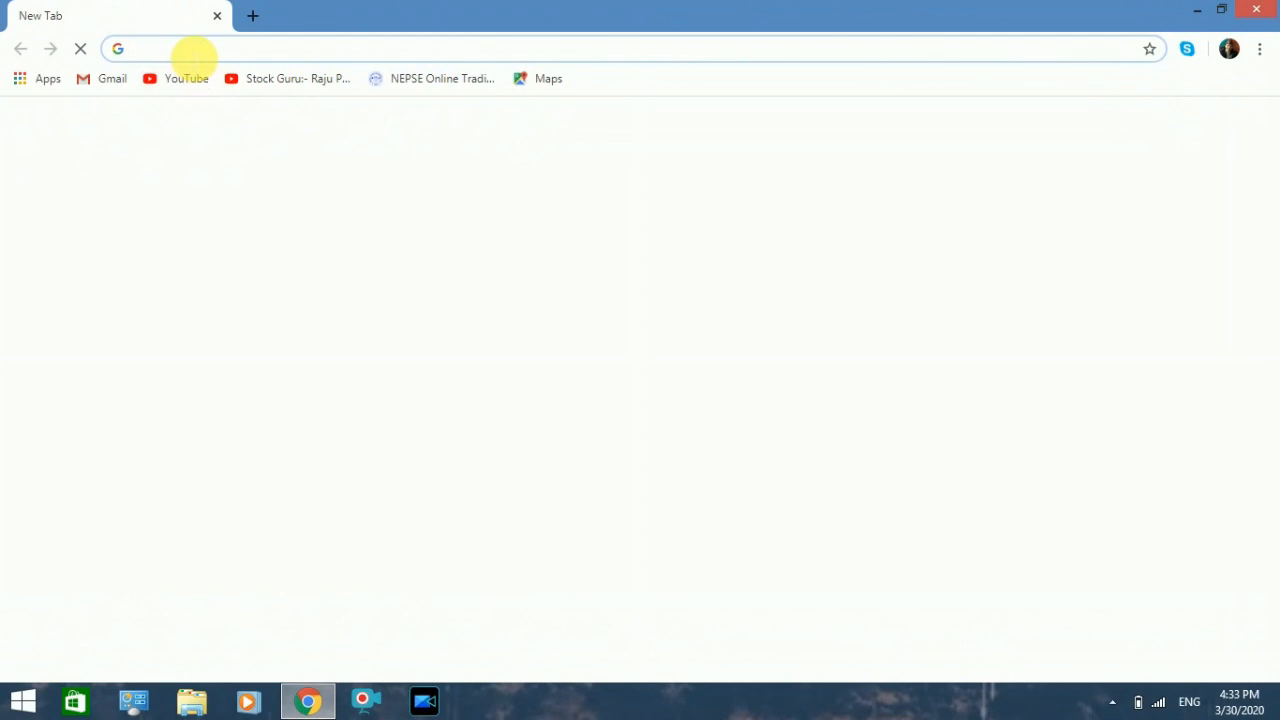
- Search 'Tms' in Chrome and open the NEPSE TMS login site at tms45
type("Tms")
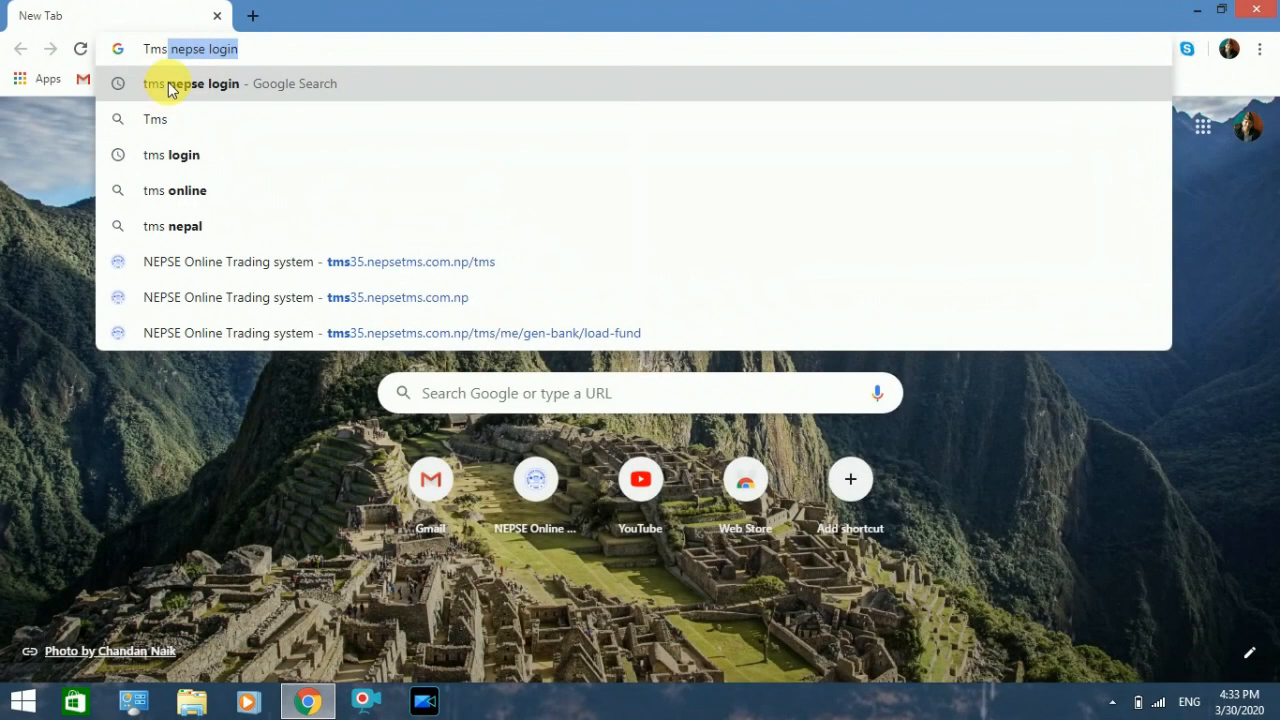
left_click(168, 82)
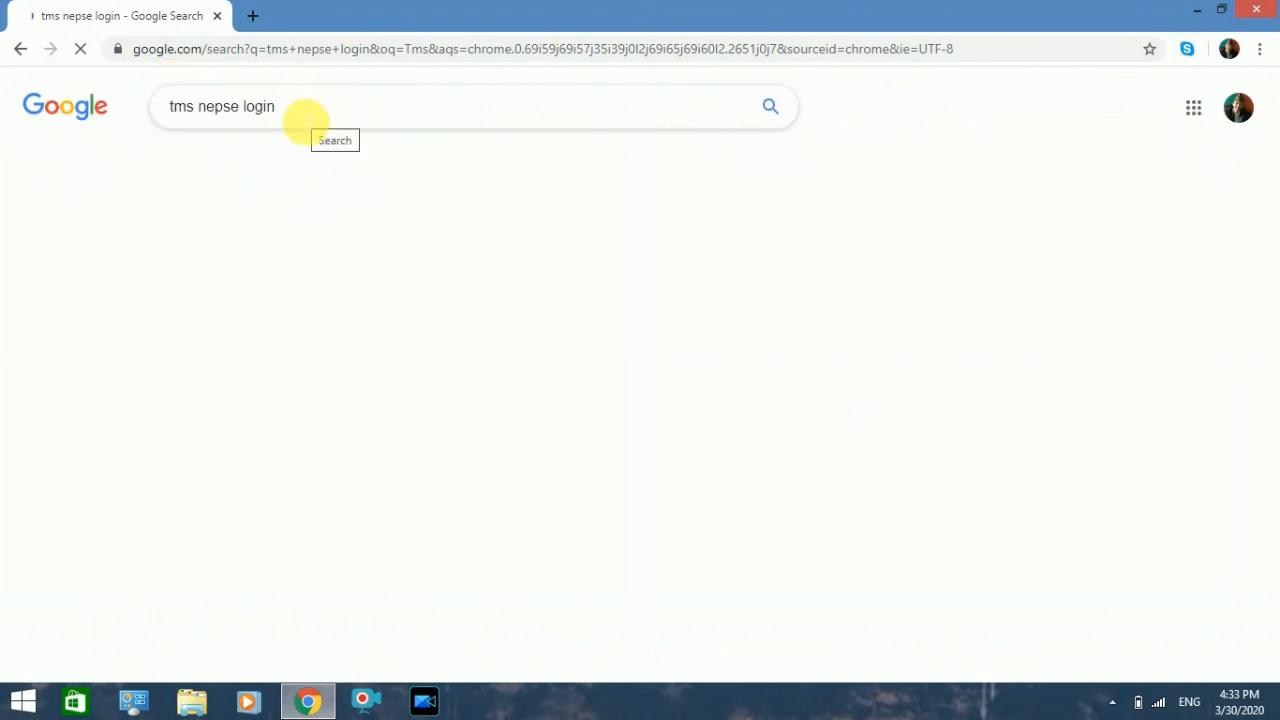
left_click(230, 266)
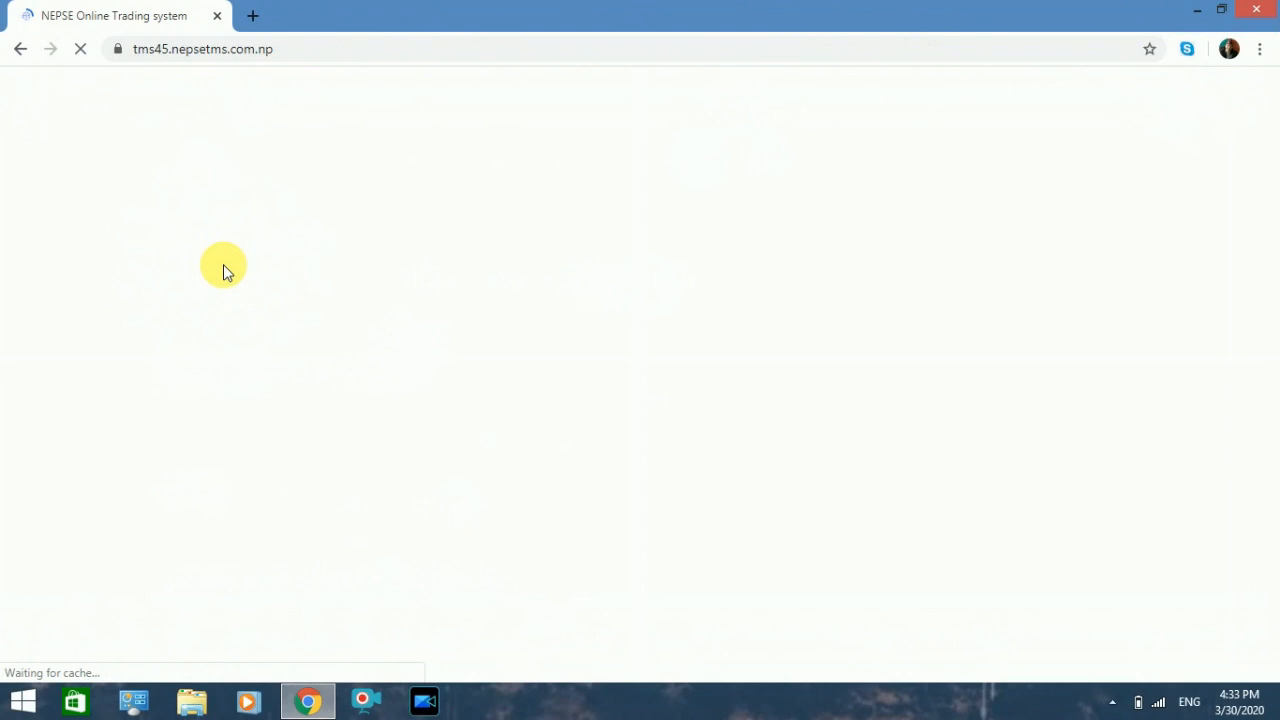
- Open the tms35 NEPSE bookmark in a second tab, ending on the tms45 login page
left_click(252, 15)
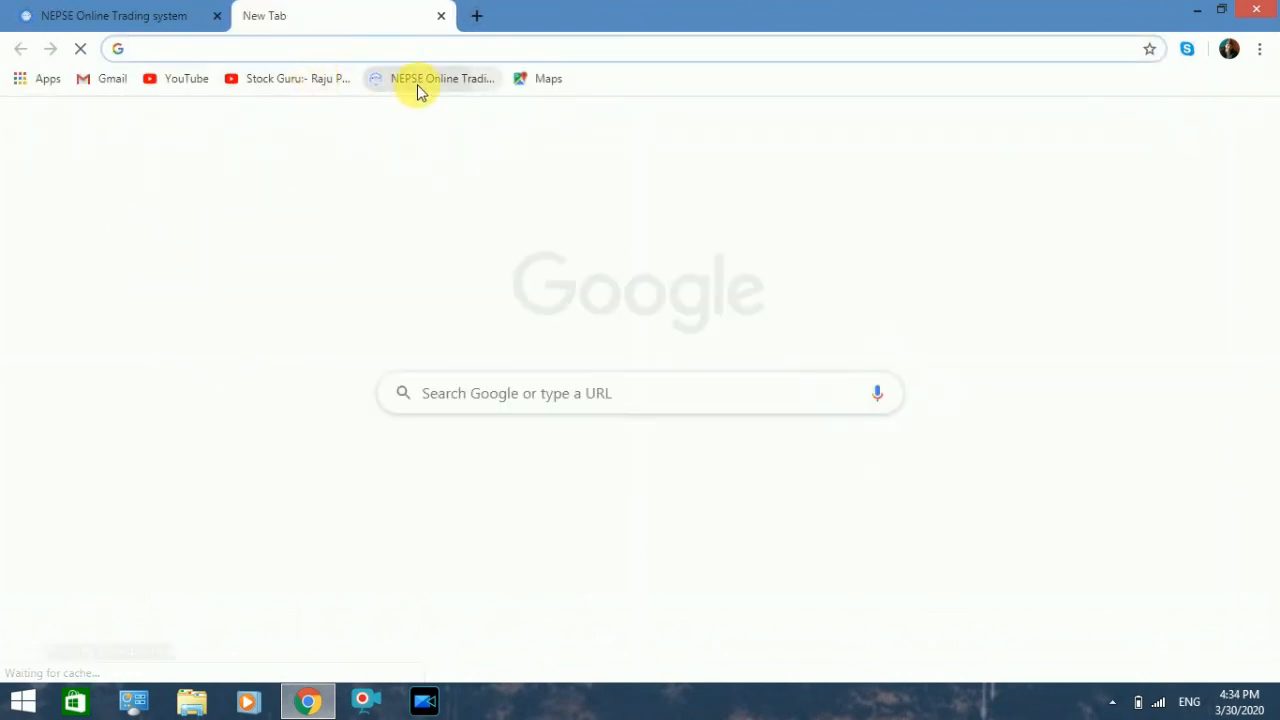
left_click(417, 80)
left_click(115, 16)
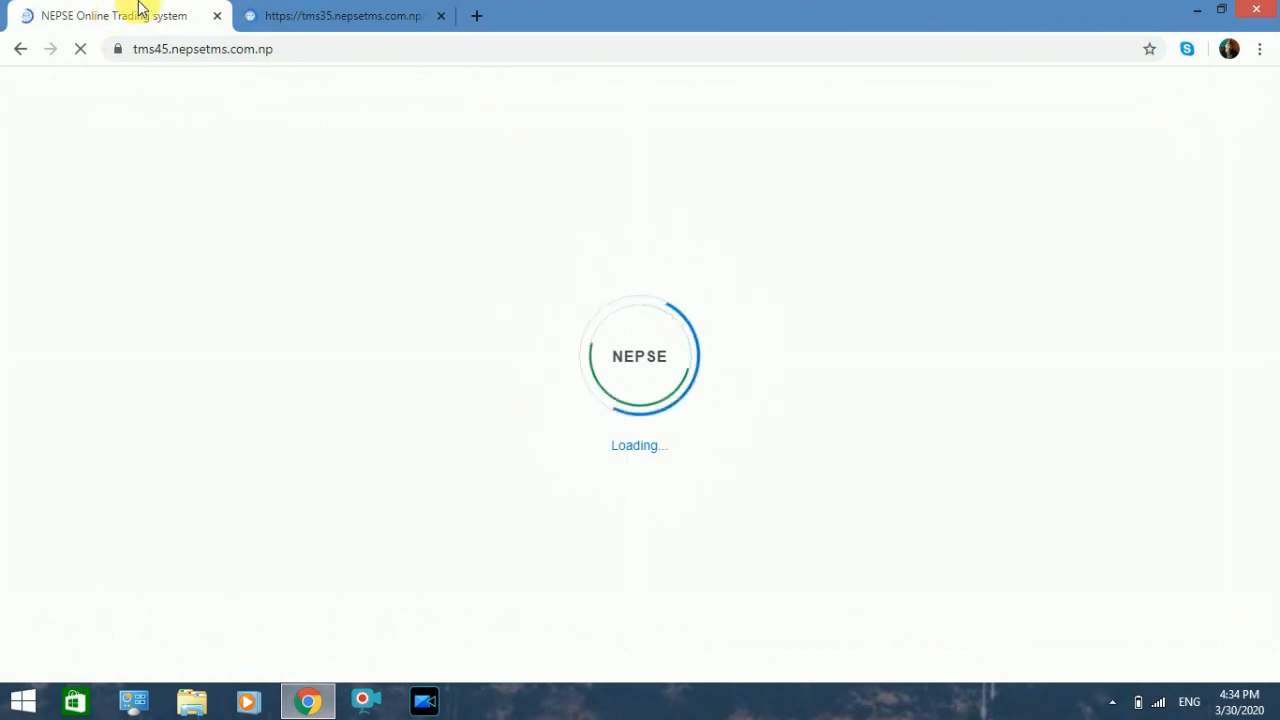
left_click(305, 16)
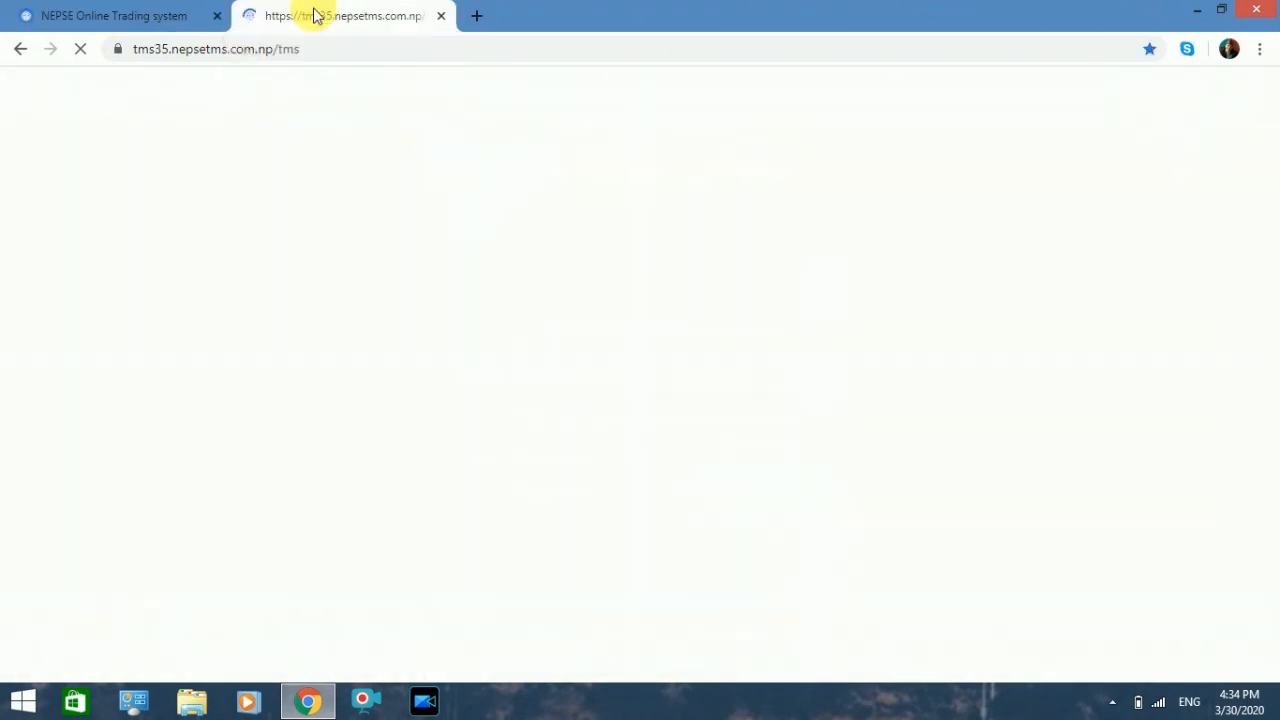
left_click(168, 17)
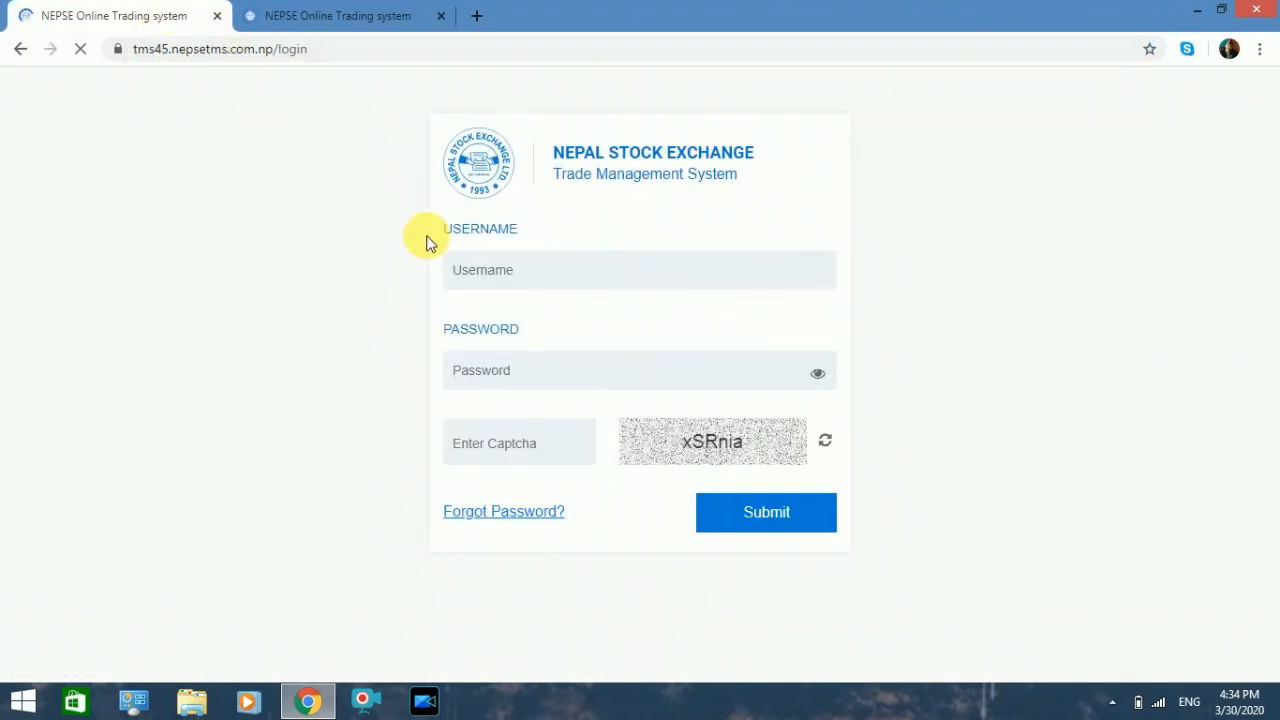
- Settle on the tms35 tab showing the logged-in dashboard with NEPSE Index chart
left_click(322, 20)
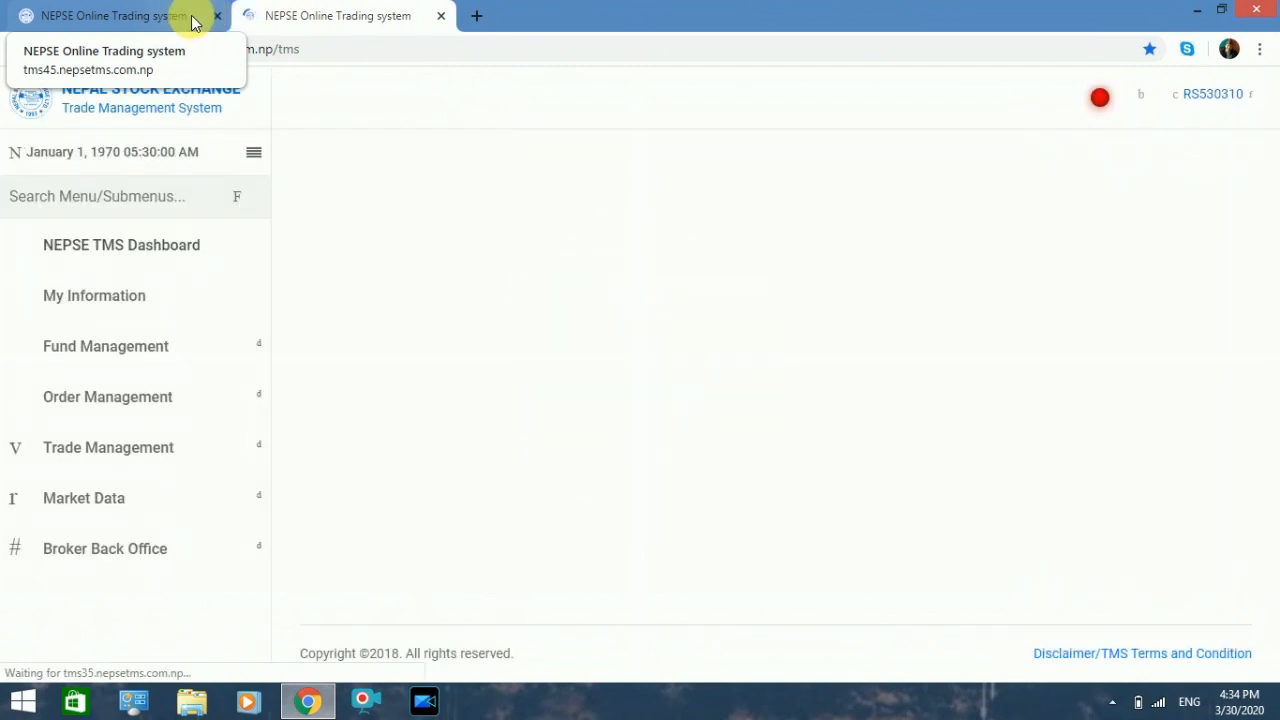
left_click(185, 12)
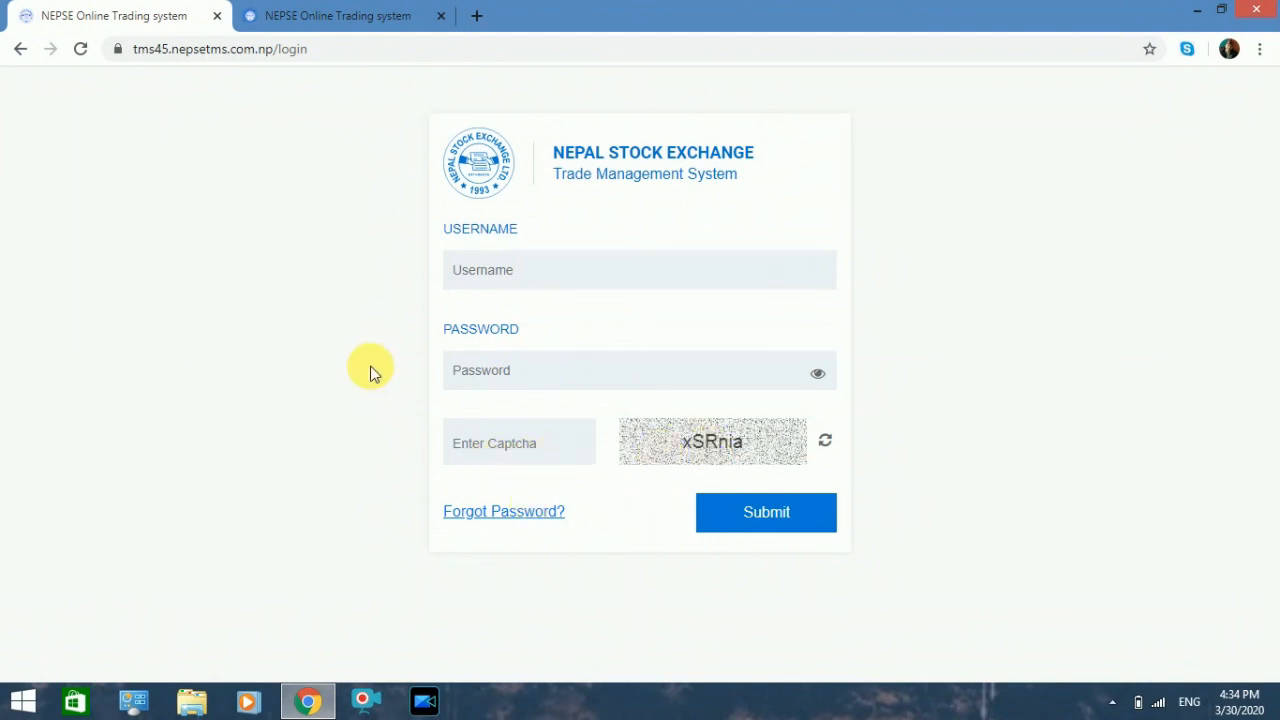
left_click(318, 20)
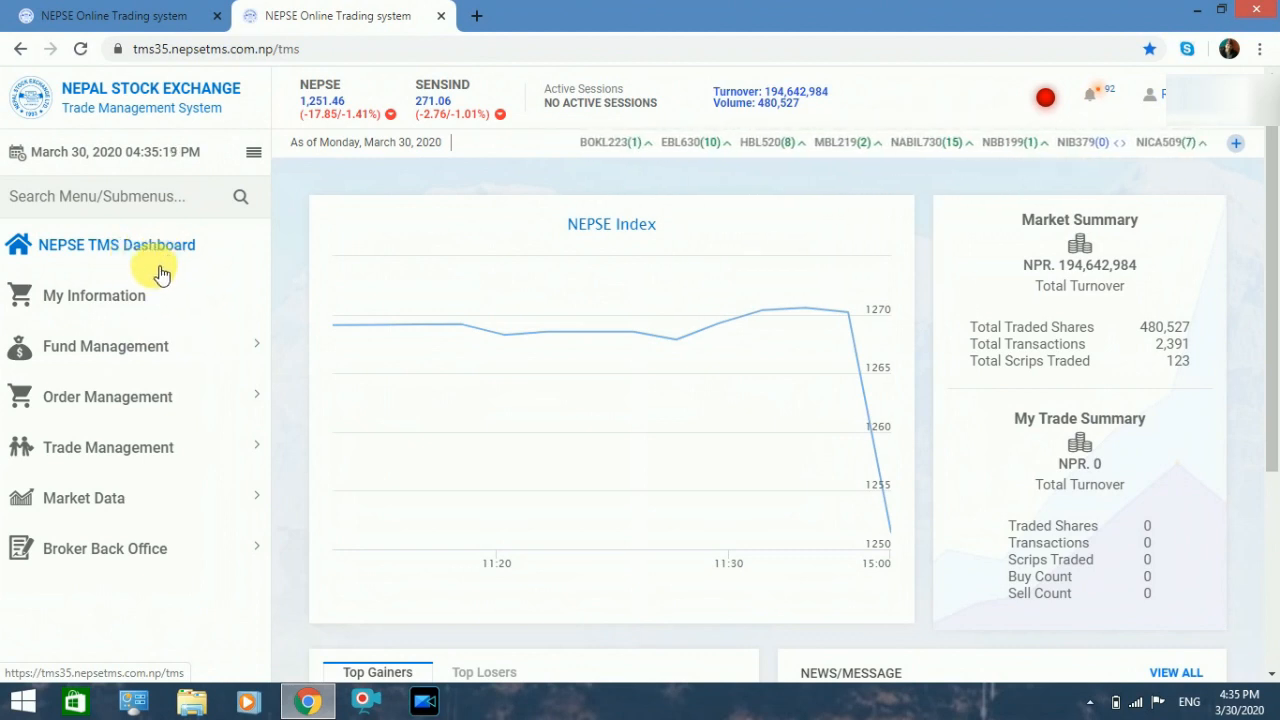
- Go to Fund Management > Collateral Management > Load Collateral in the sidebar
left_click(121, 350)
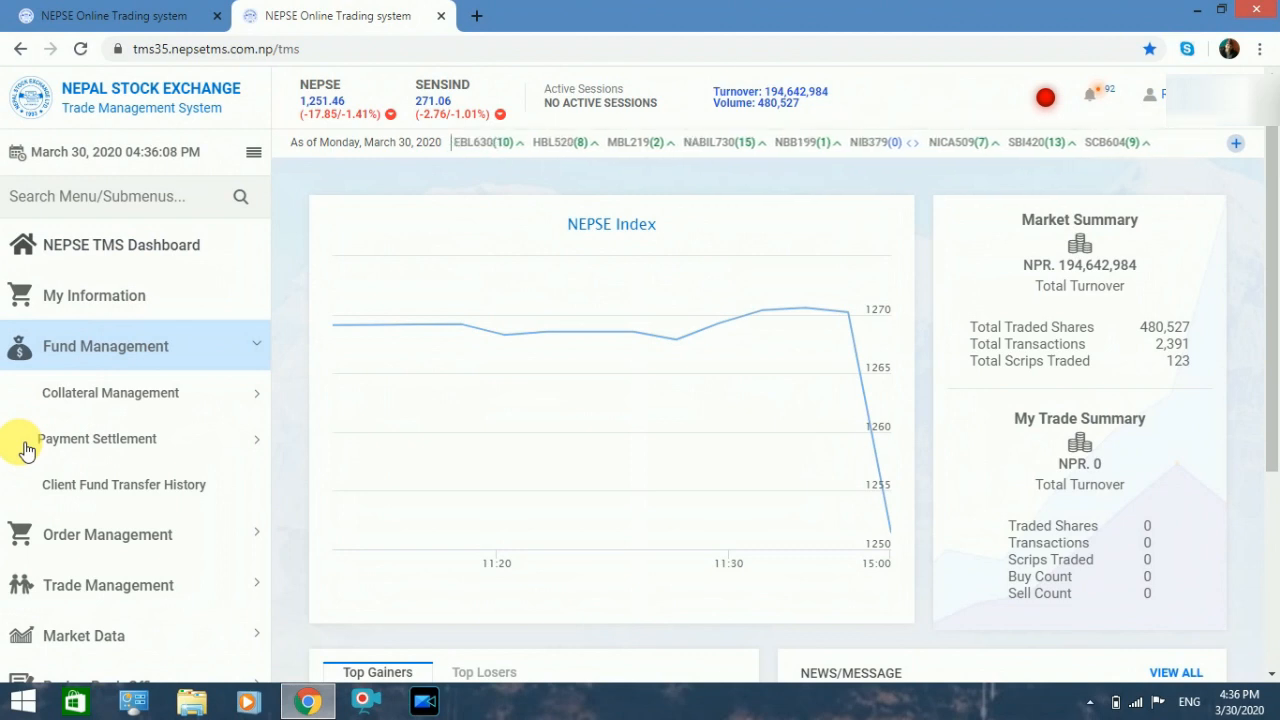
left_click(118, 400)
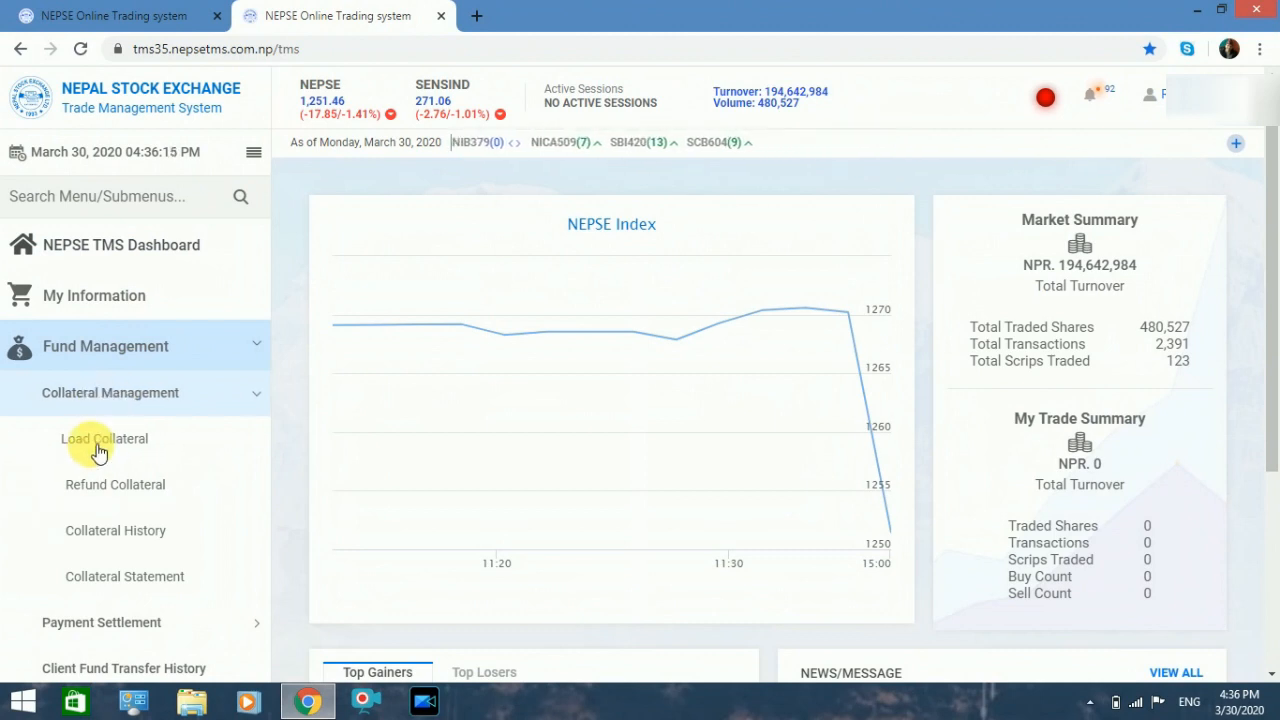
left_click(99, 449)
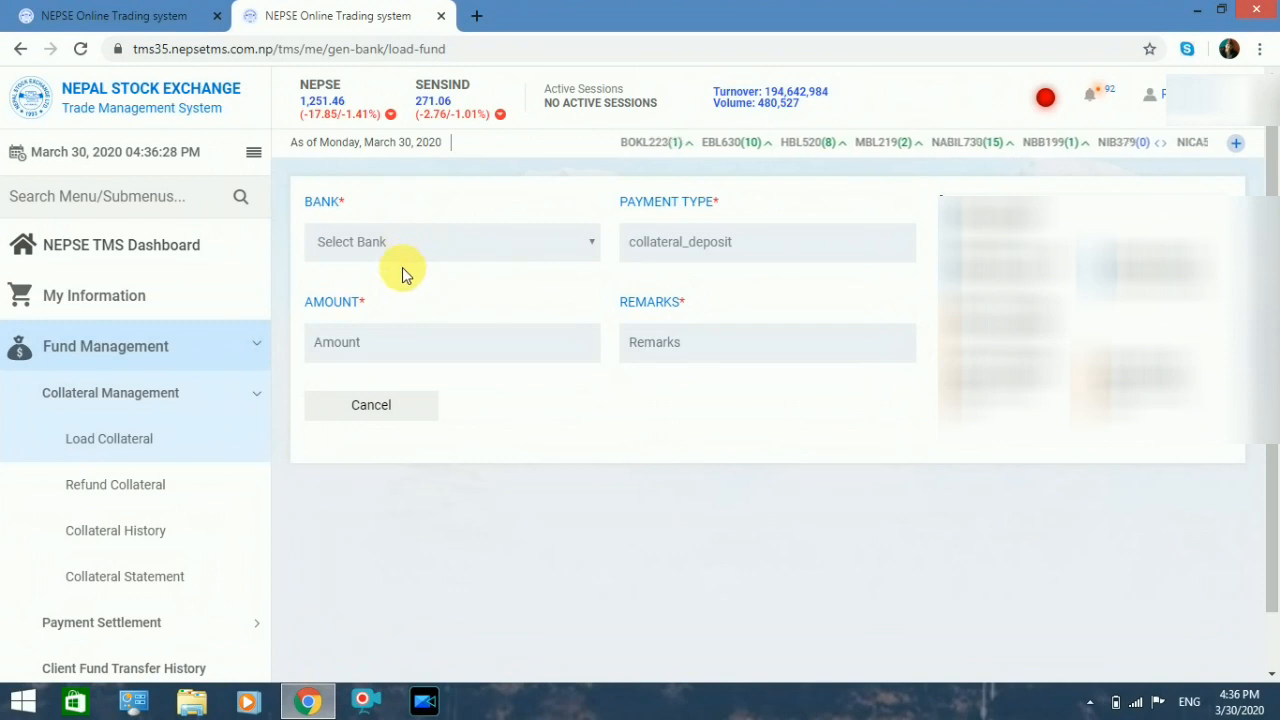
- Submit a 50 collateral deposit via Global IME Bank Limited with remark 'T', confirming Yes
left_click(458, 252)
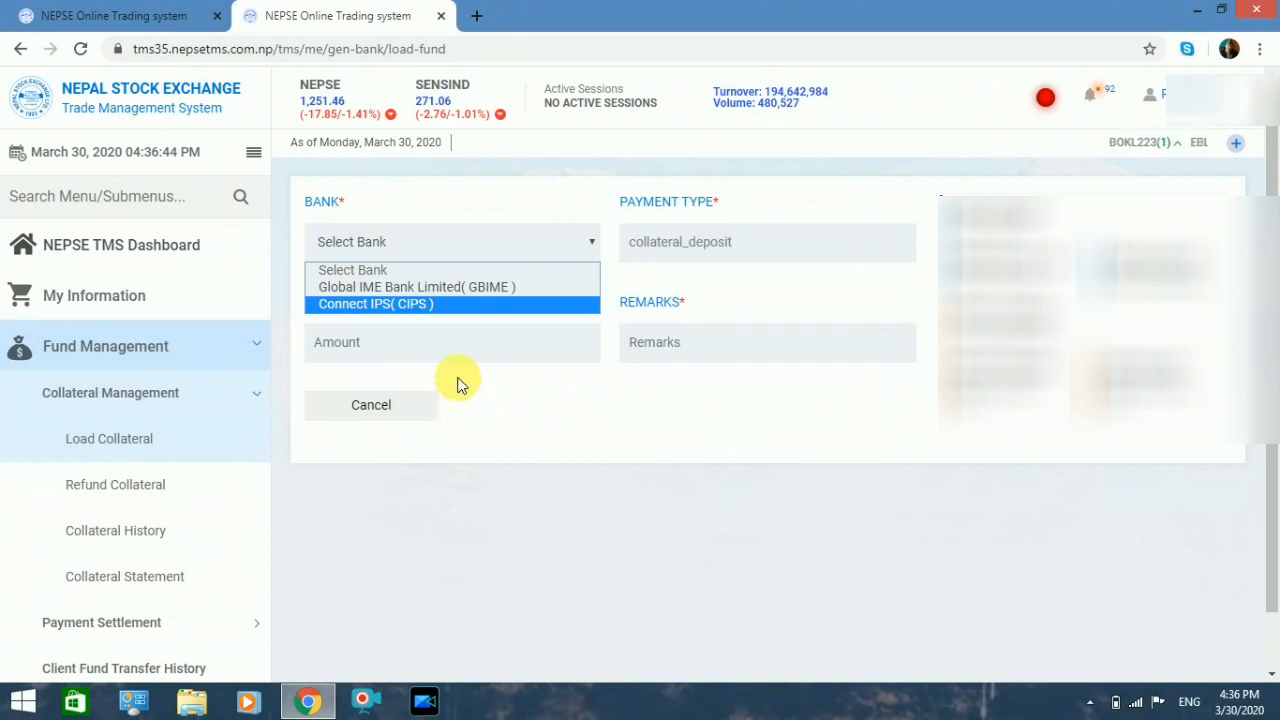
left_click(410, 288)
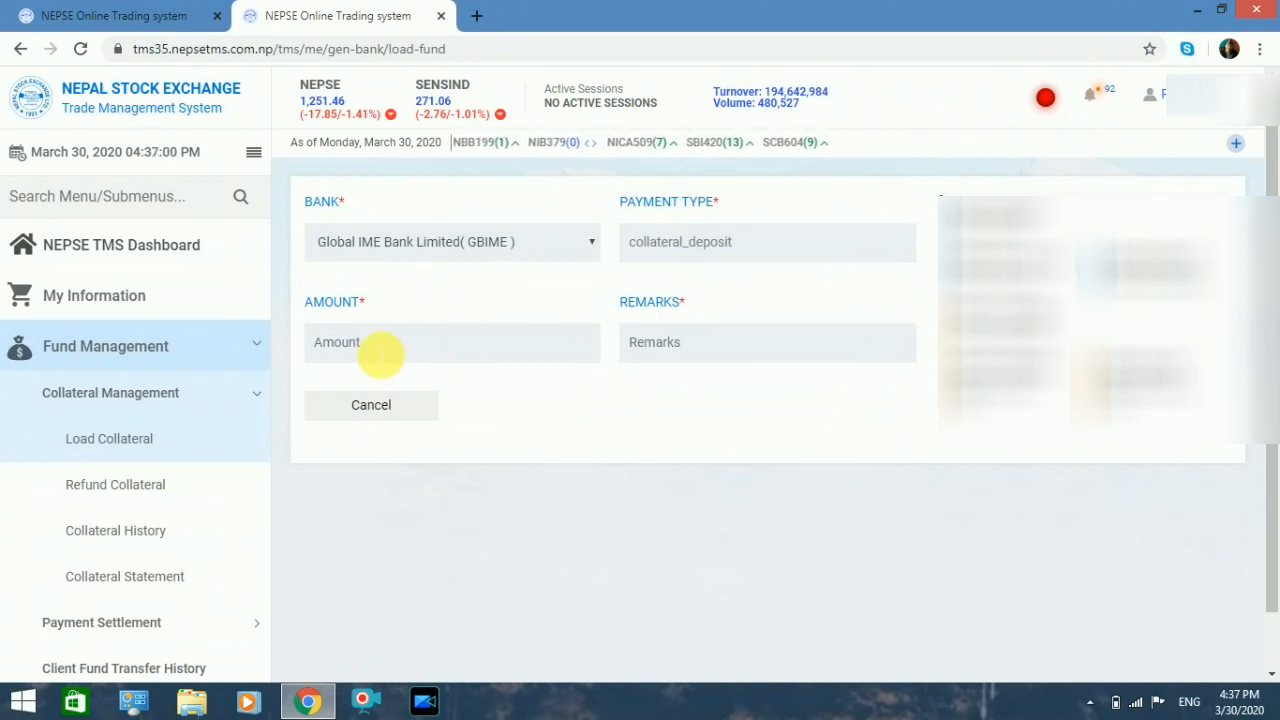
left_click(381, 355)
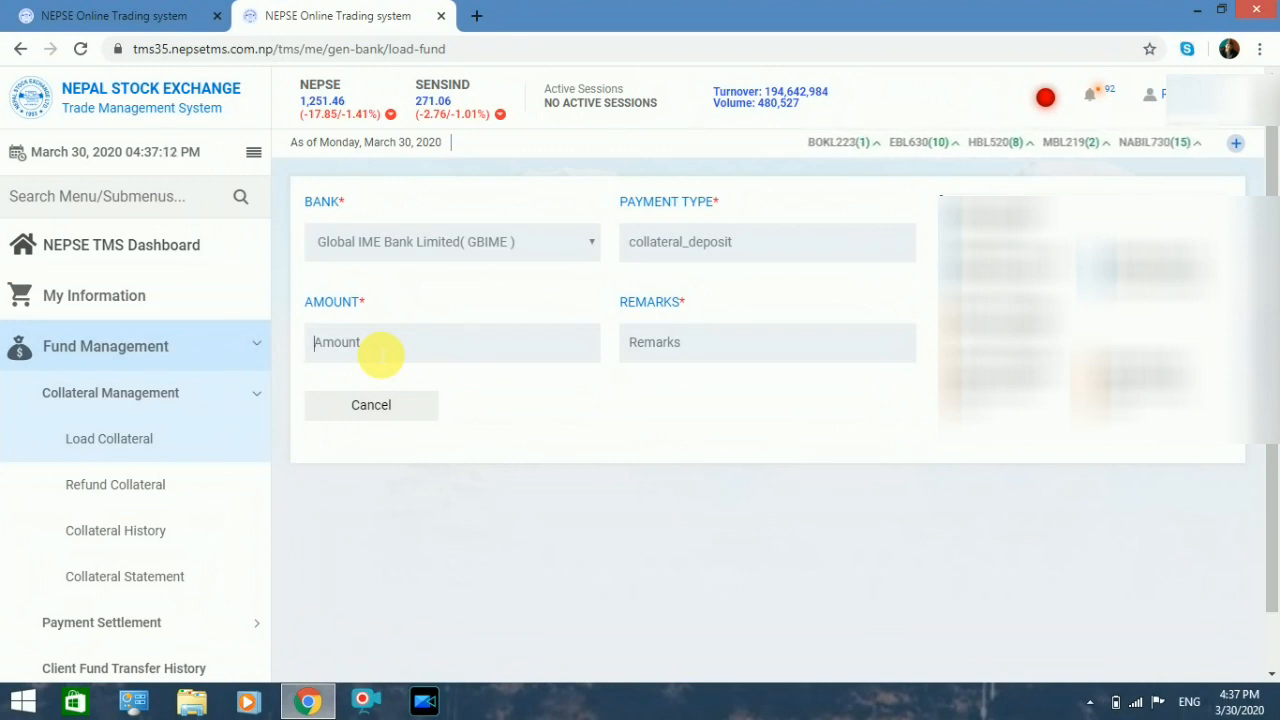
type("50")
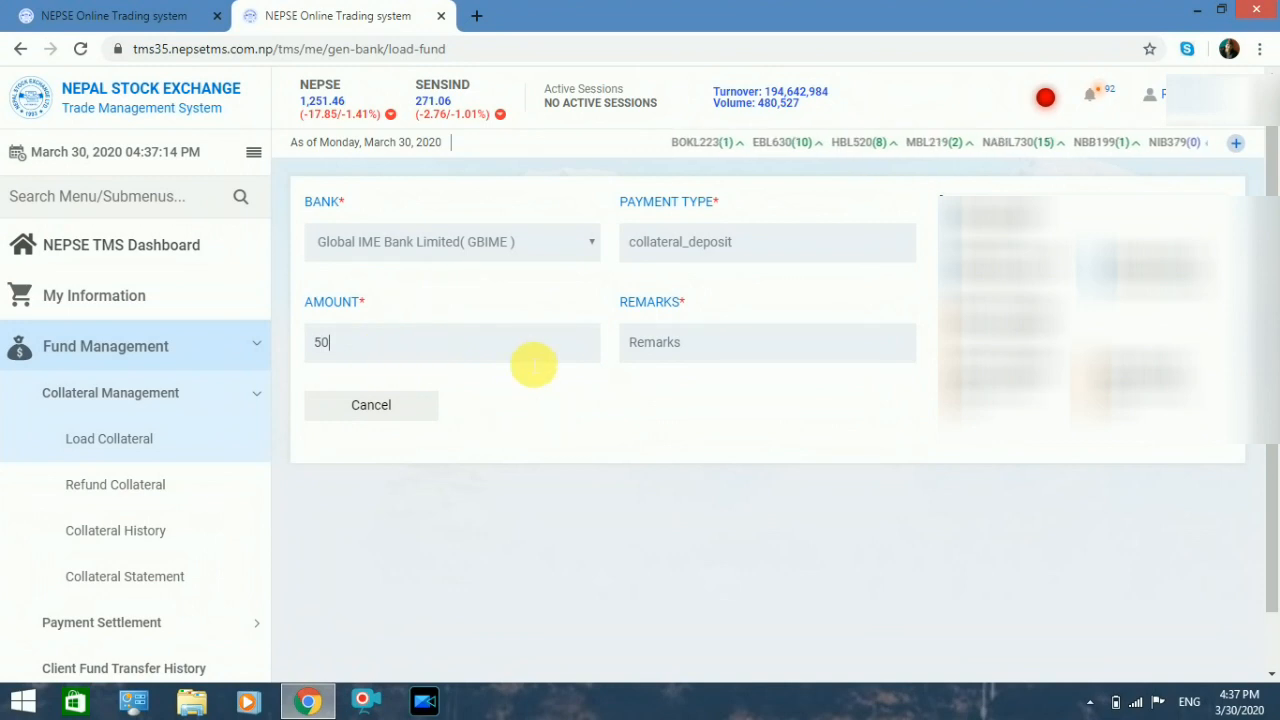
left_click(680, 356)
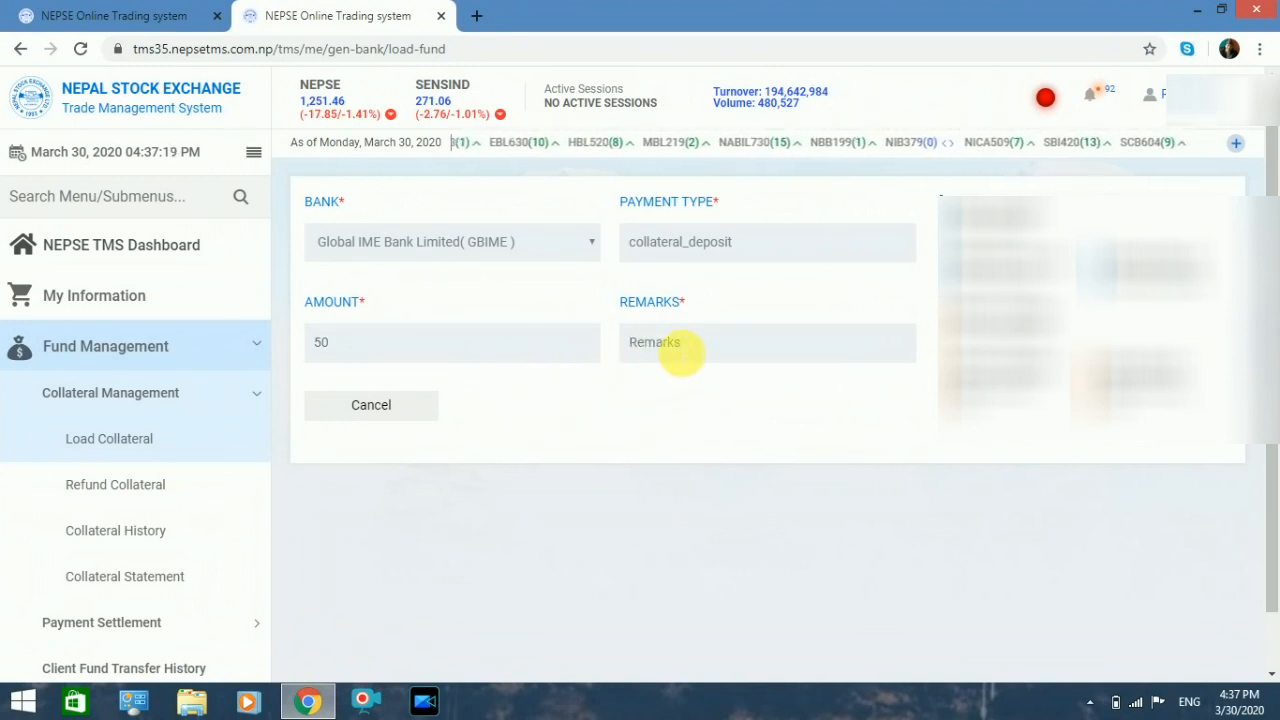
type("T")
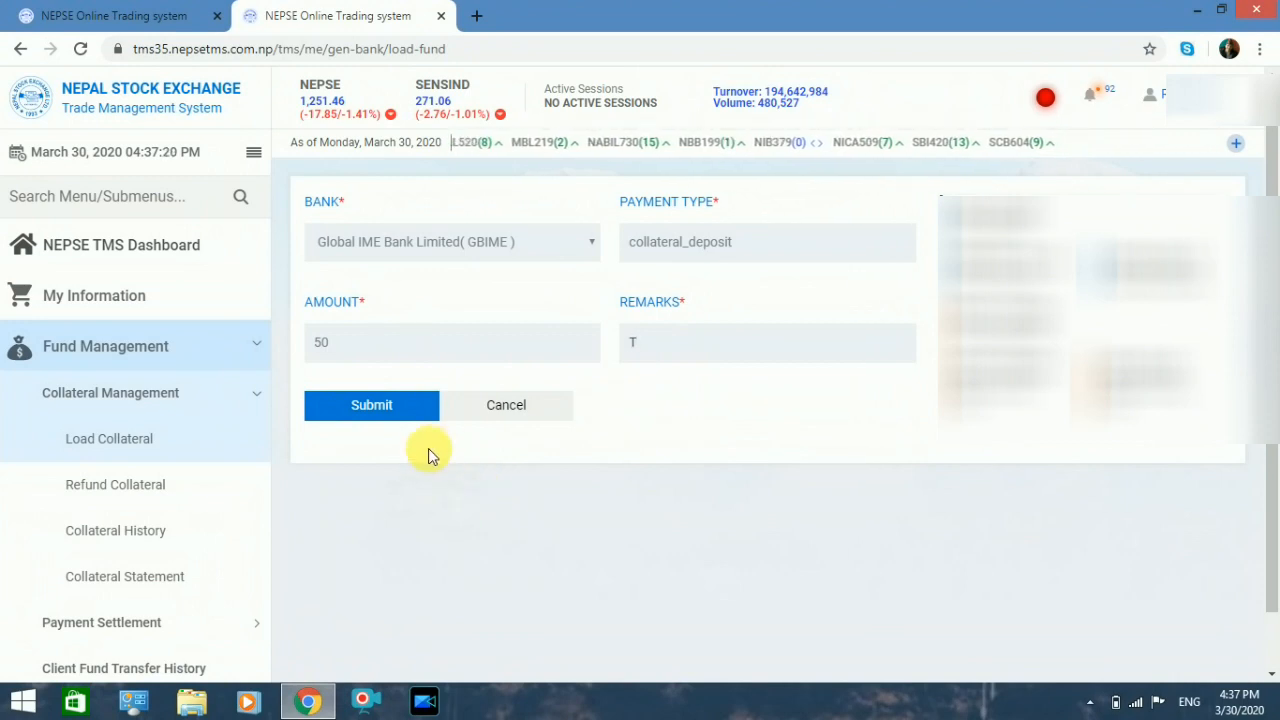
left_click(370, 410)
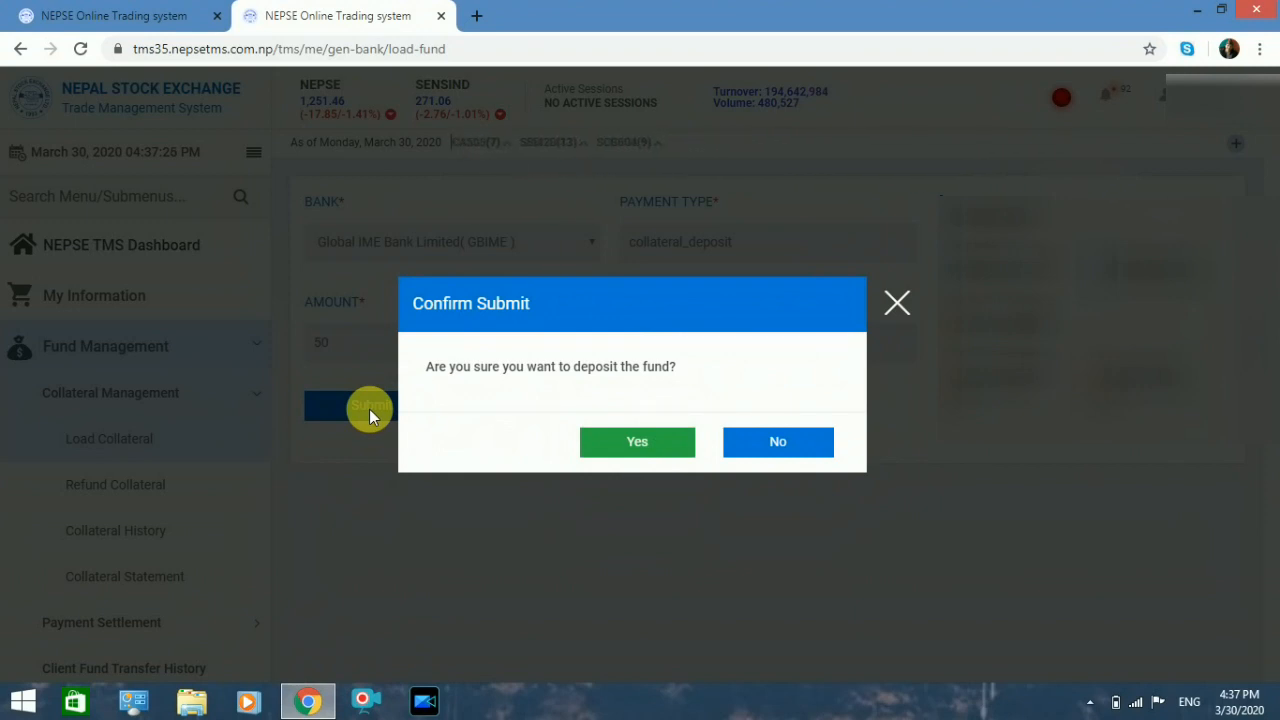
left_click(638, 443)
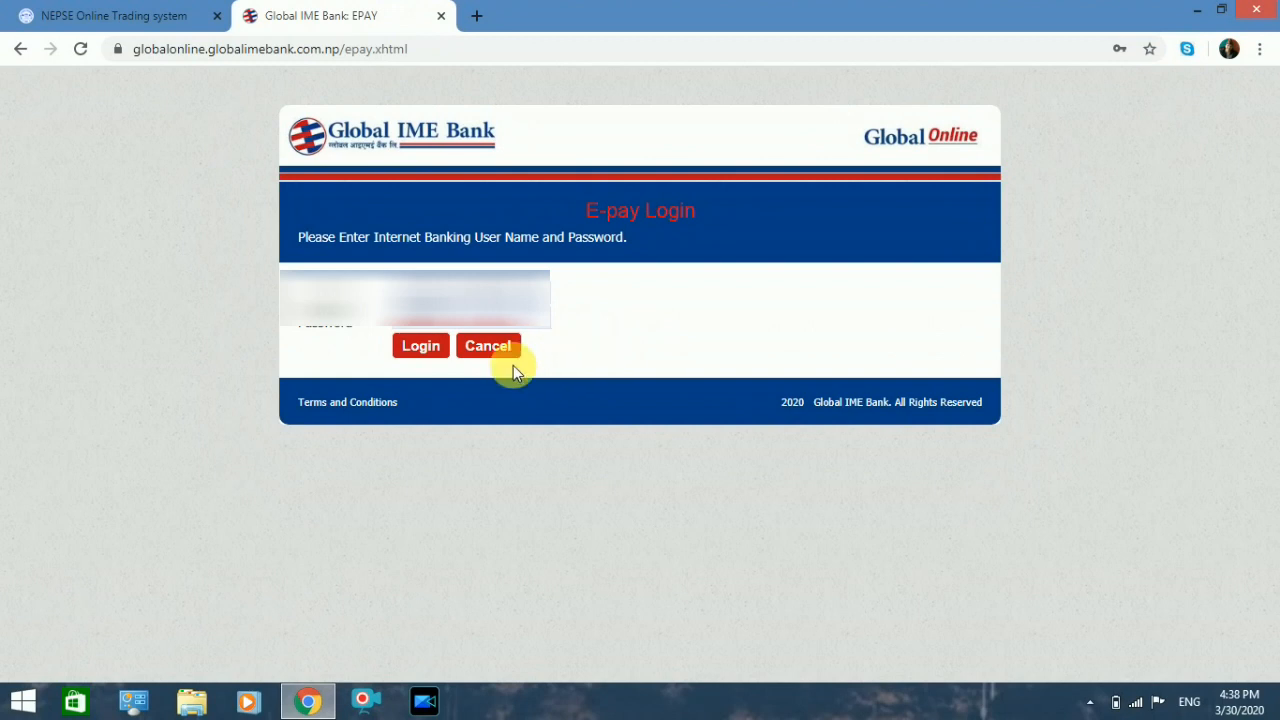
- Log in to Global IME Bank E-Pay with the internet banking credentials
left_click(422, 345)
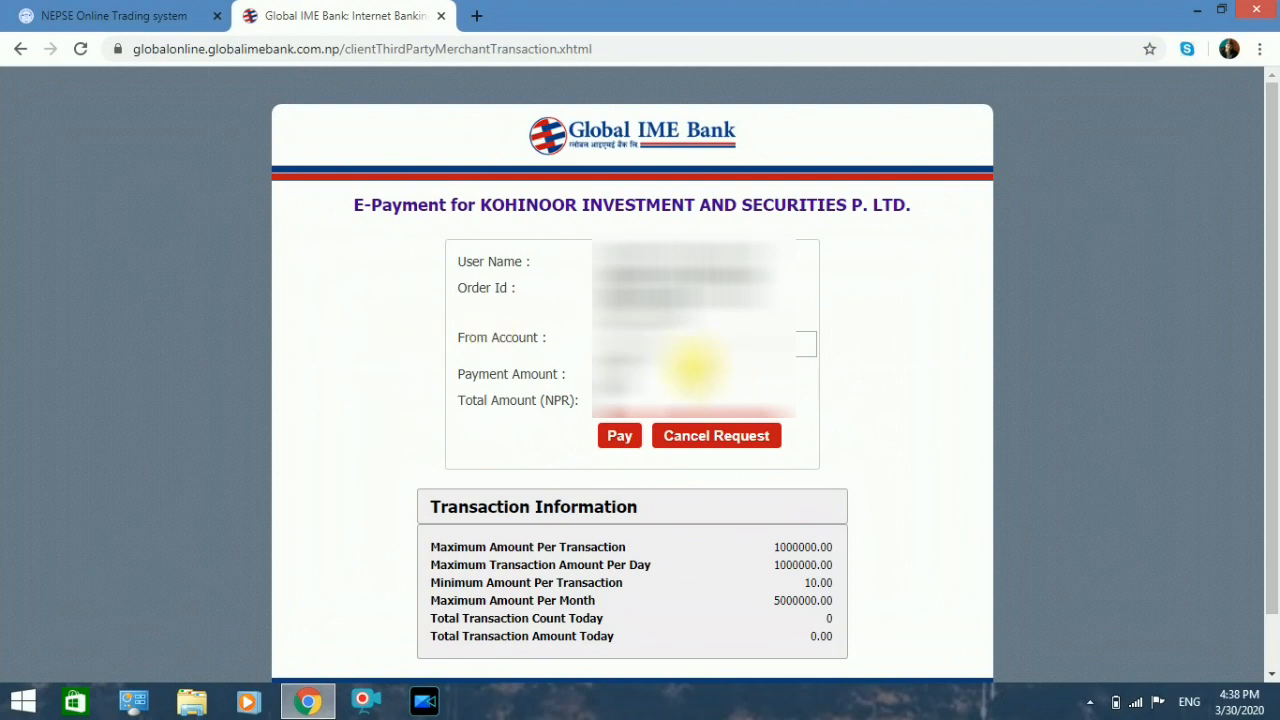
- Choose the From Account and pay 50.00, confirming OK to trigger the OTP
left_click(676, 342)
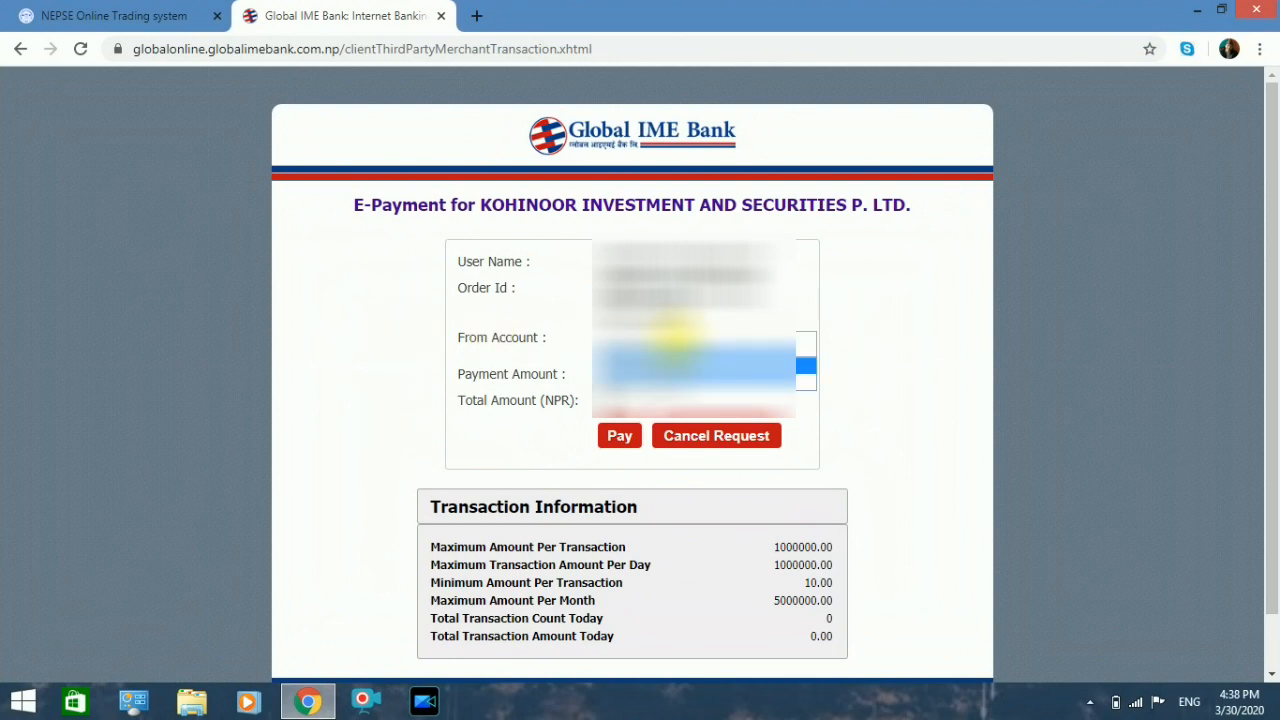
left_click(662, 368)
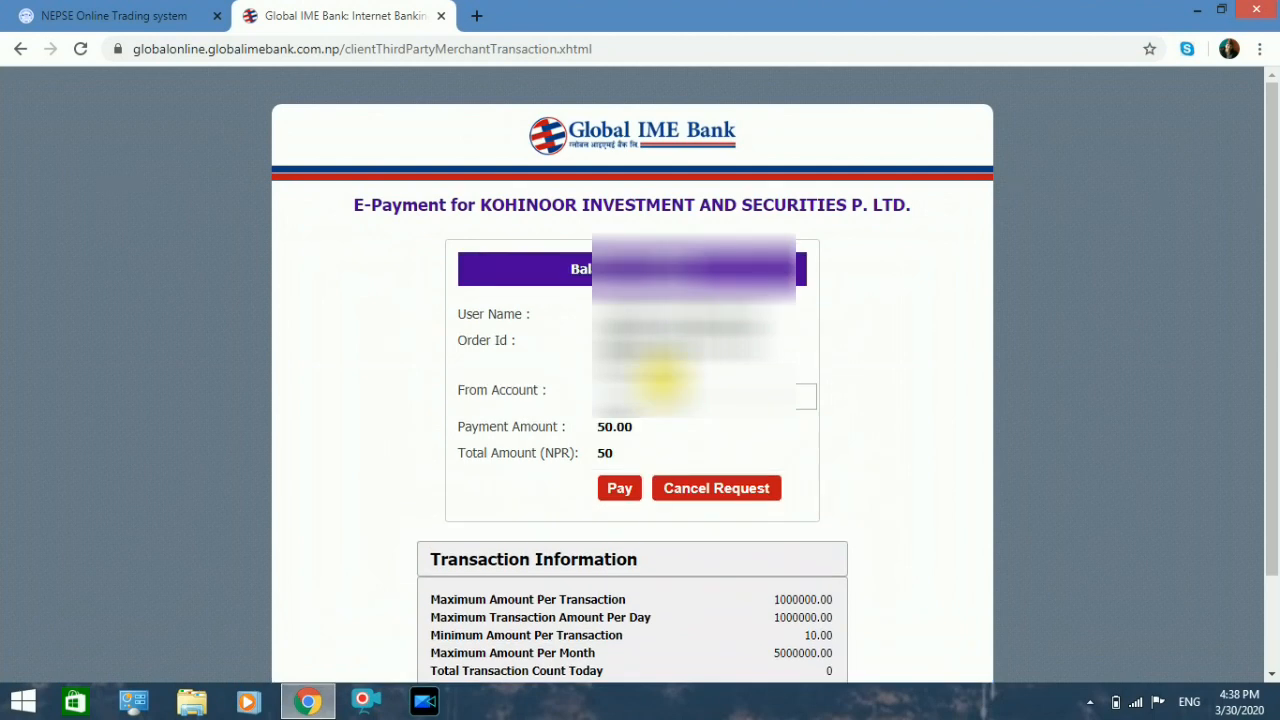
left_click(620, 492)
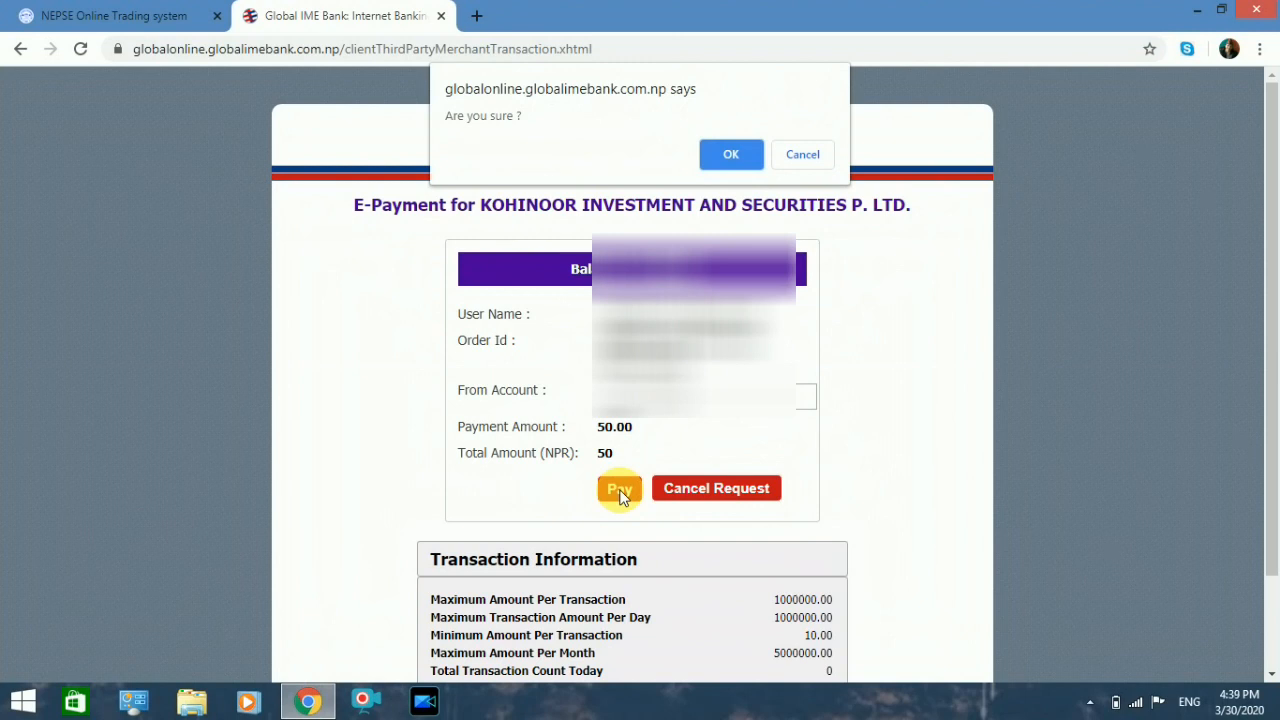
left_click(729, 156)
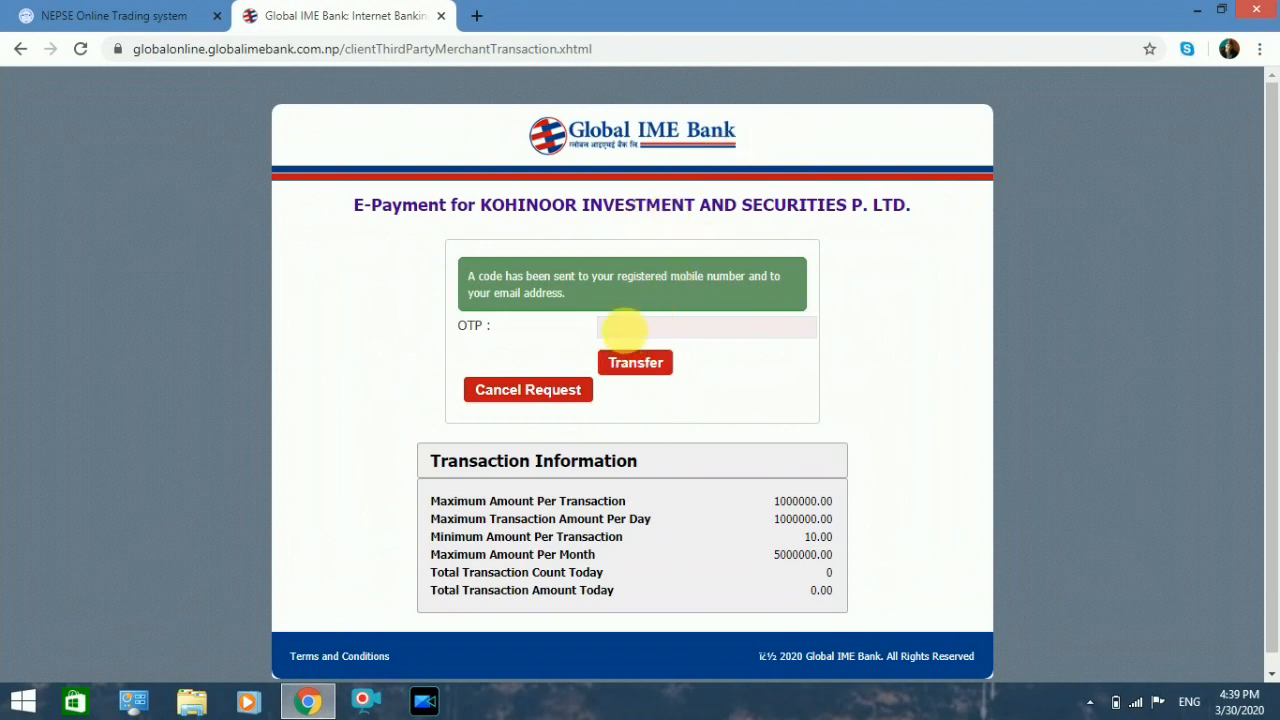
- Enter the received OTP, press Transfer, then cancel the confirmation dialog
left_click(625, 328)
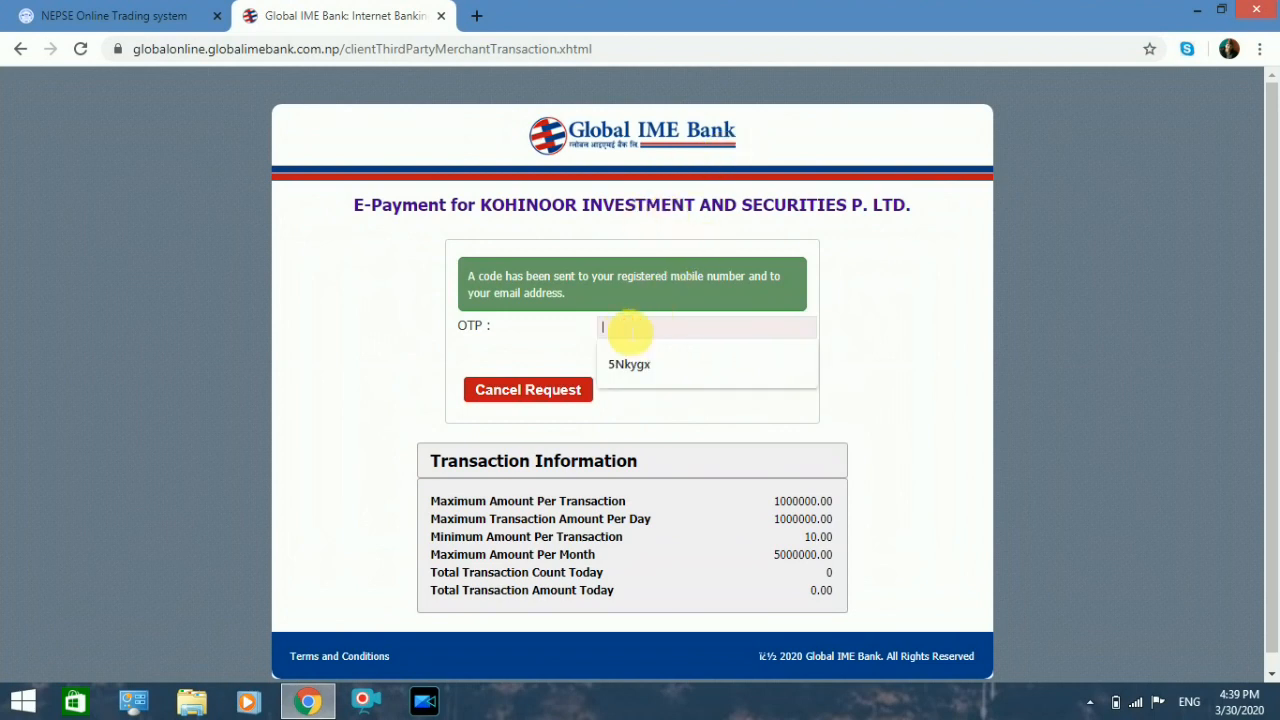
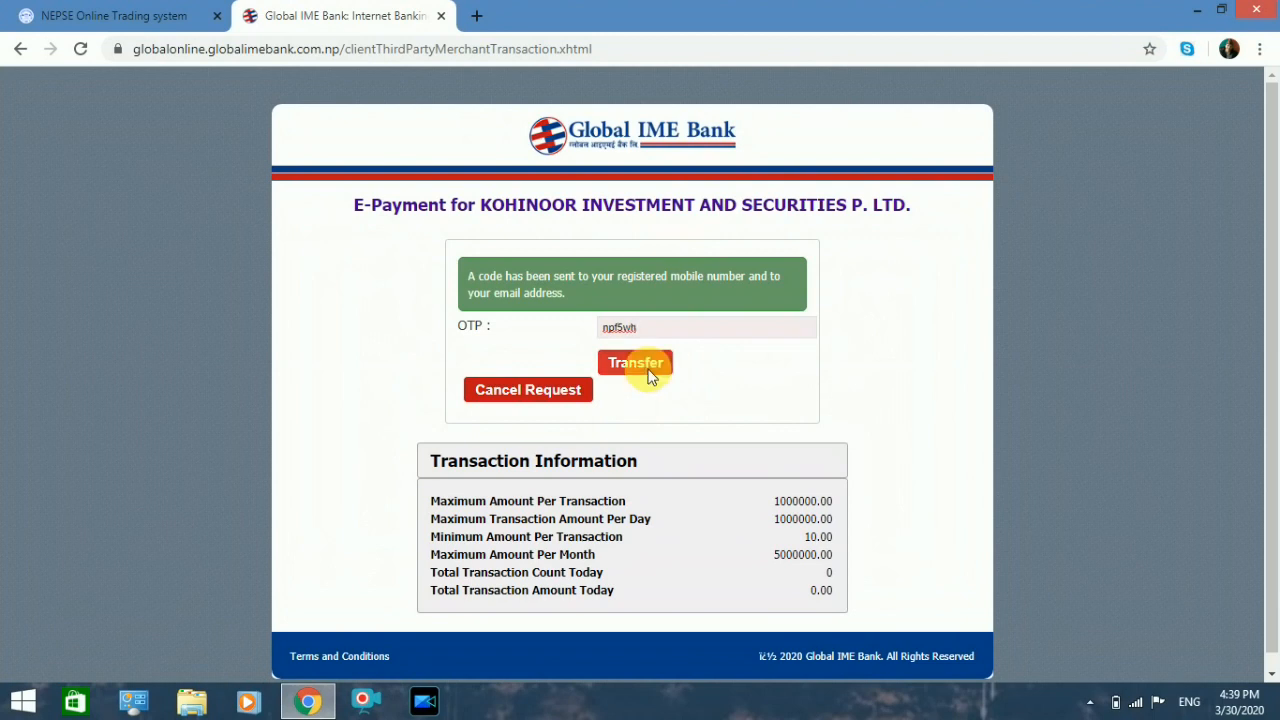
left_click(636, 364)
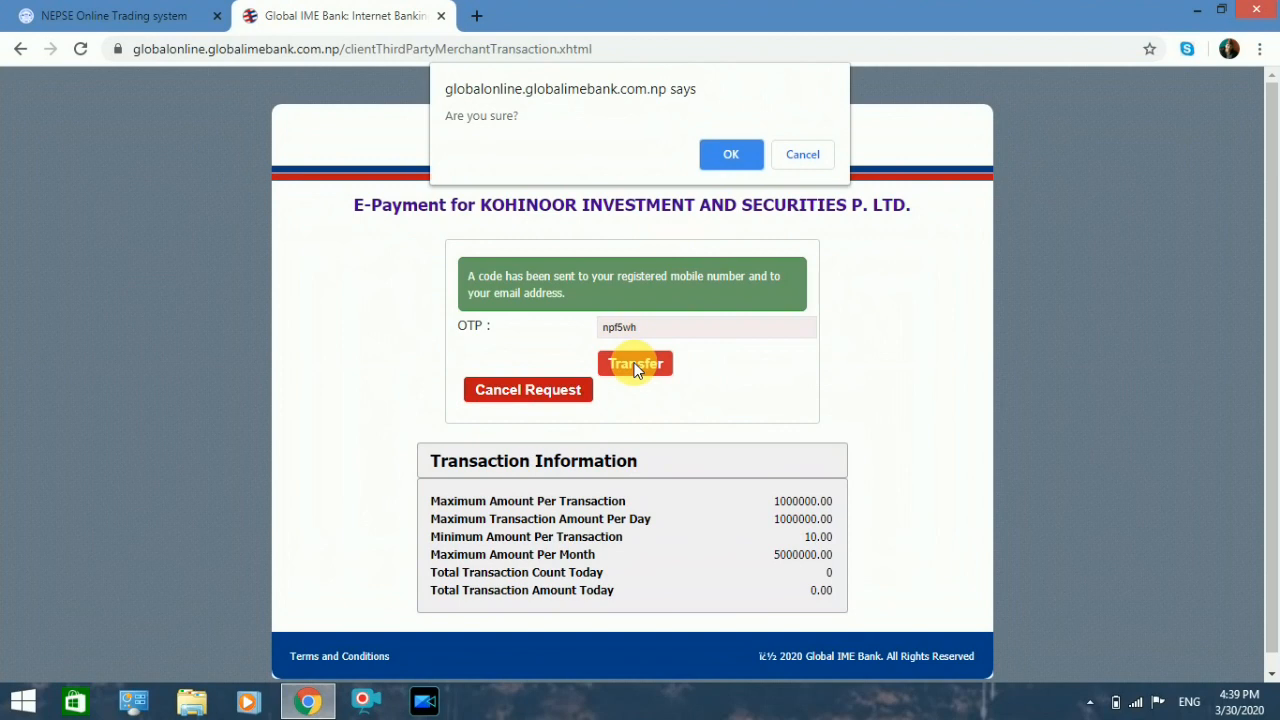
left_click(801, 157)
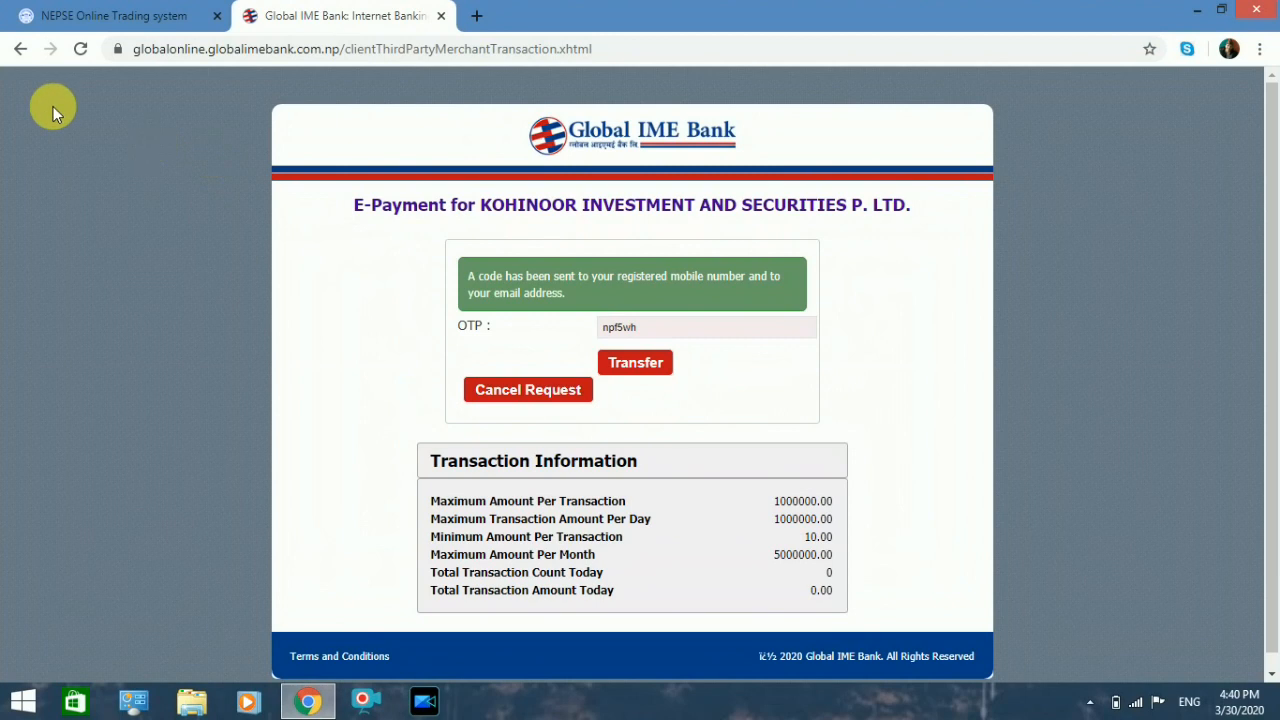
- Go back three pages to the NEPSE TMS Load Collateral form
left_click(17, 51)
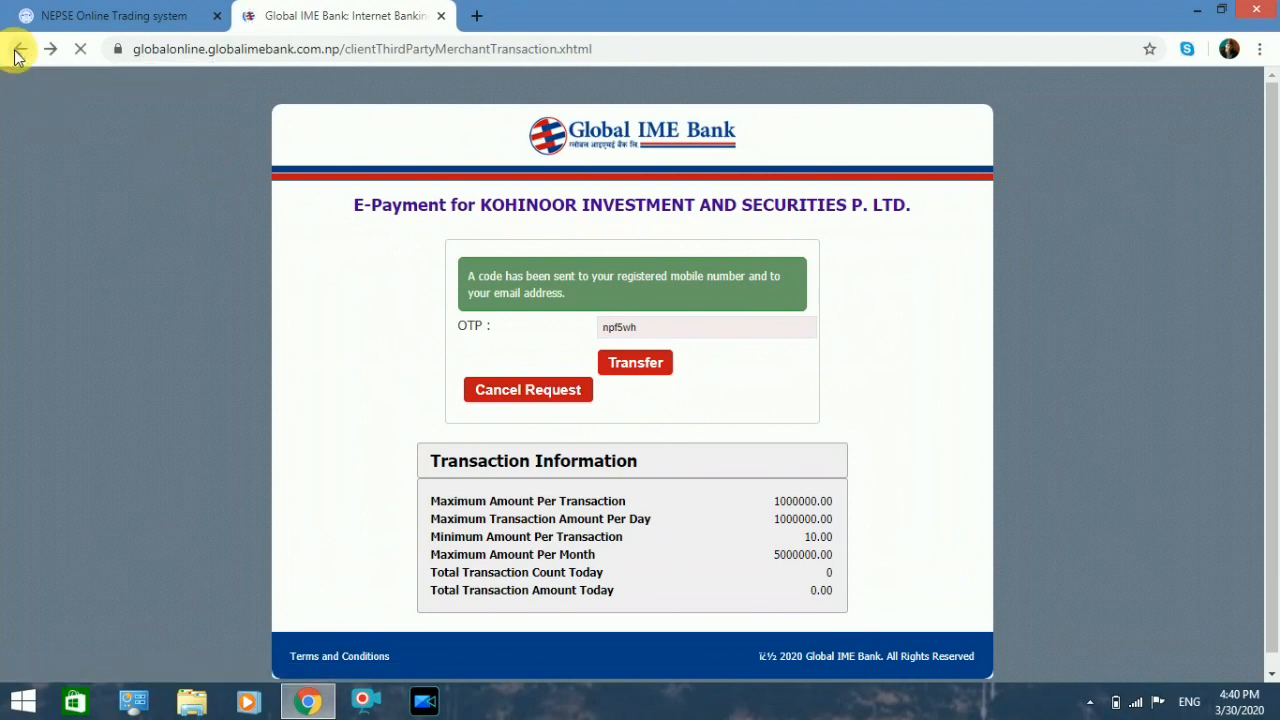
left_click(15, 55)
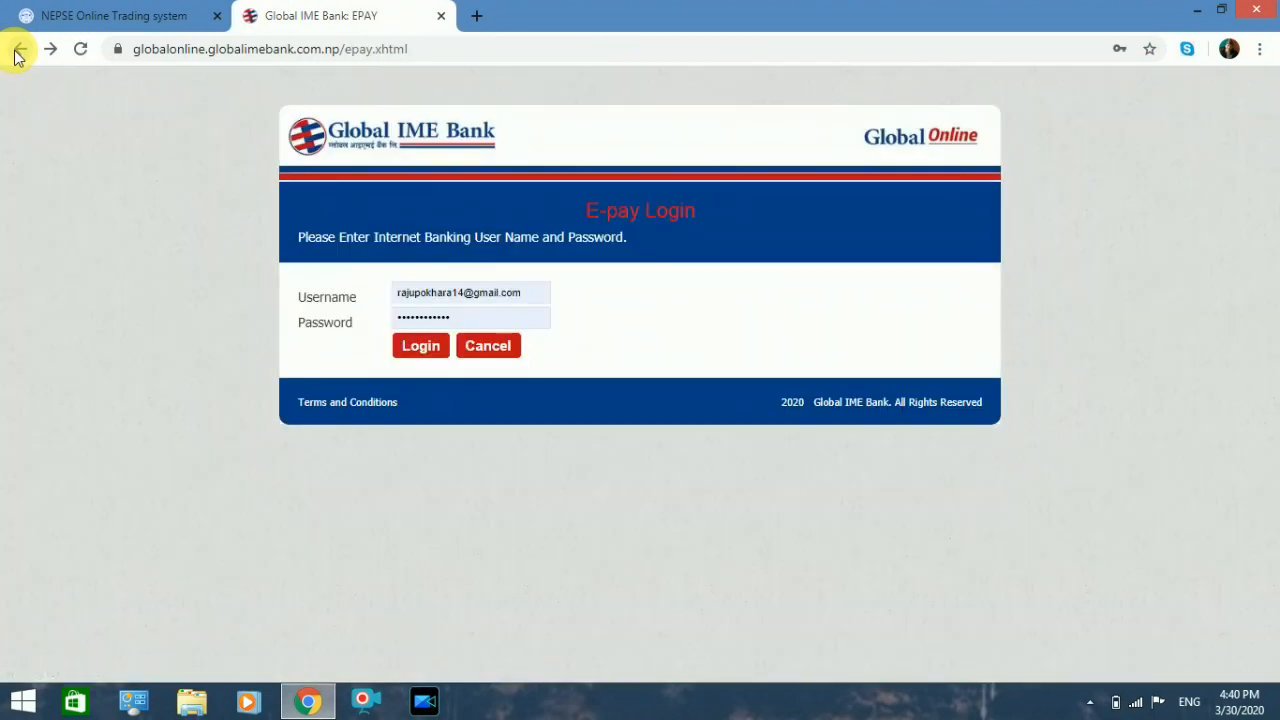
left_click(15, 55)
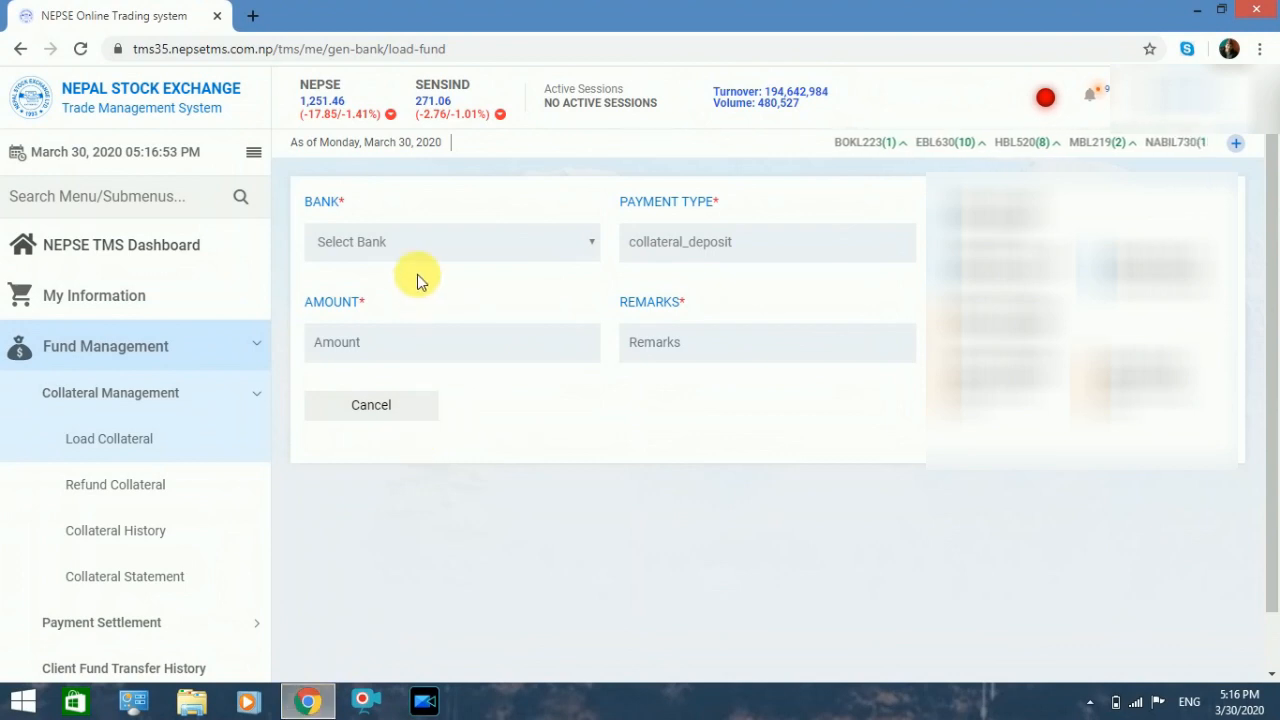
- Submit a 50 collateral deposit via Connect IPS( CIPS ) with remark 'T', confirming Yes
left_click(410, 247)
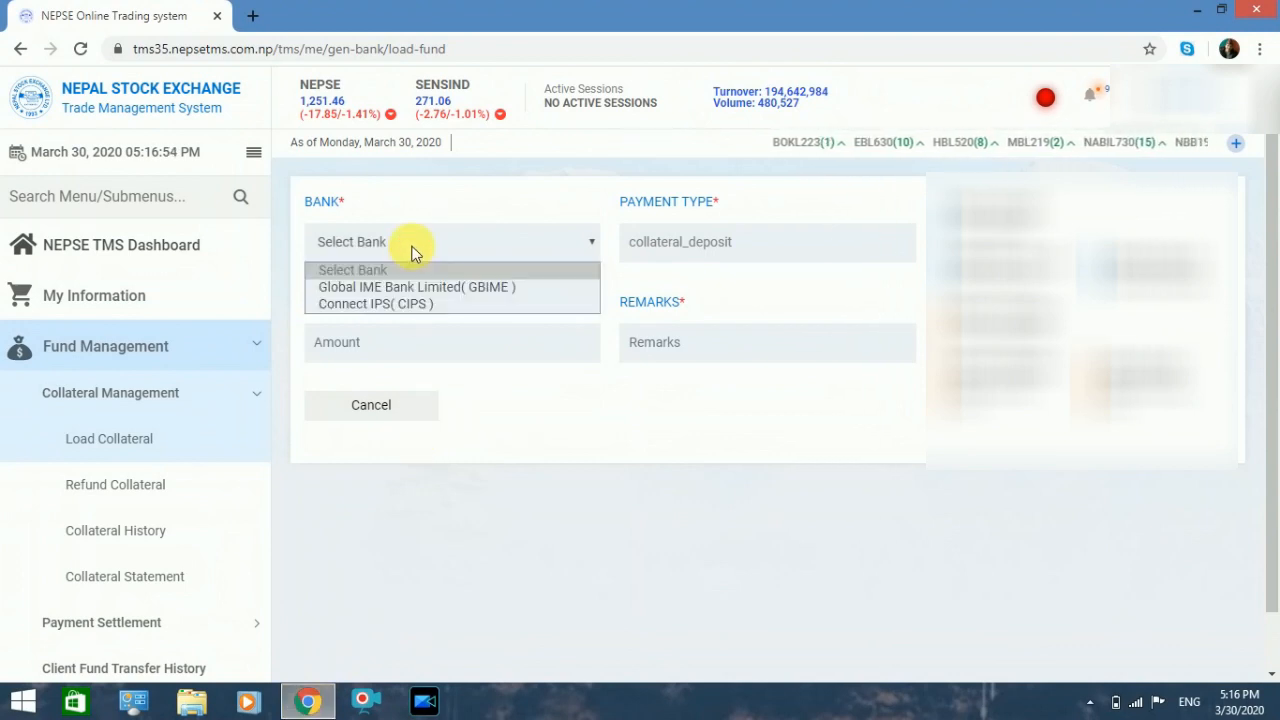
left_click(392, 304)
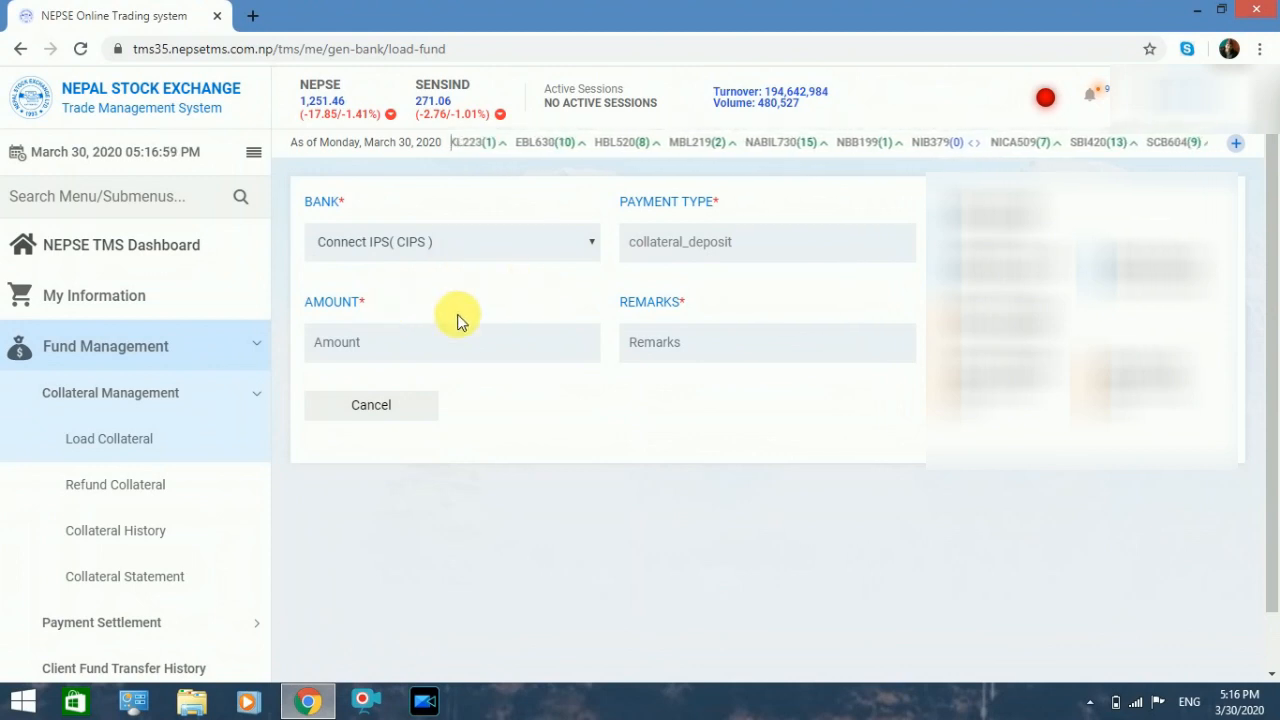
left_click(394, 356)
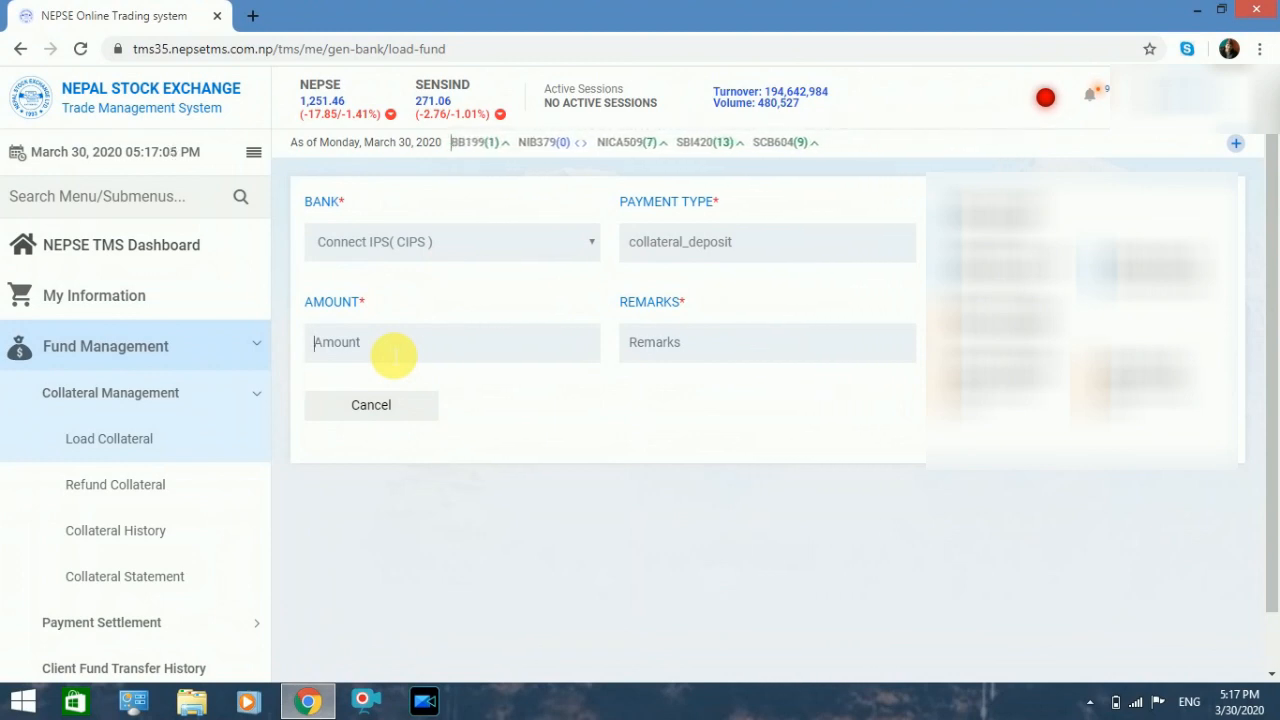
type("50")
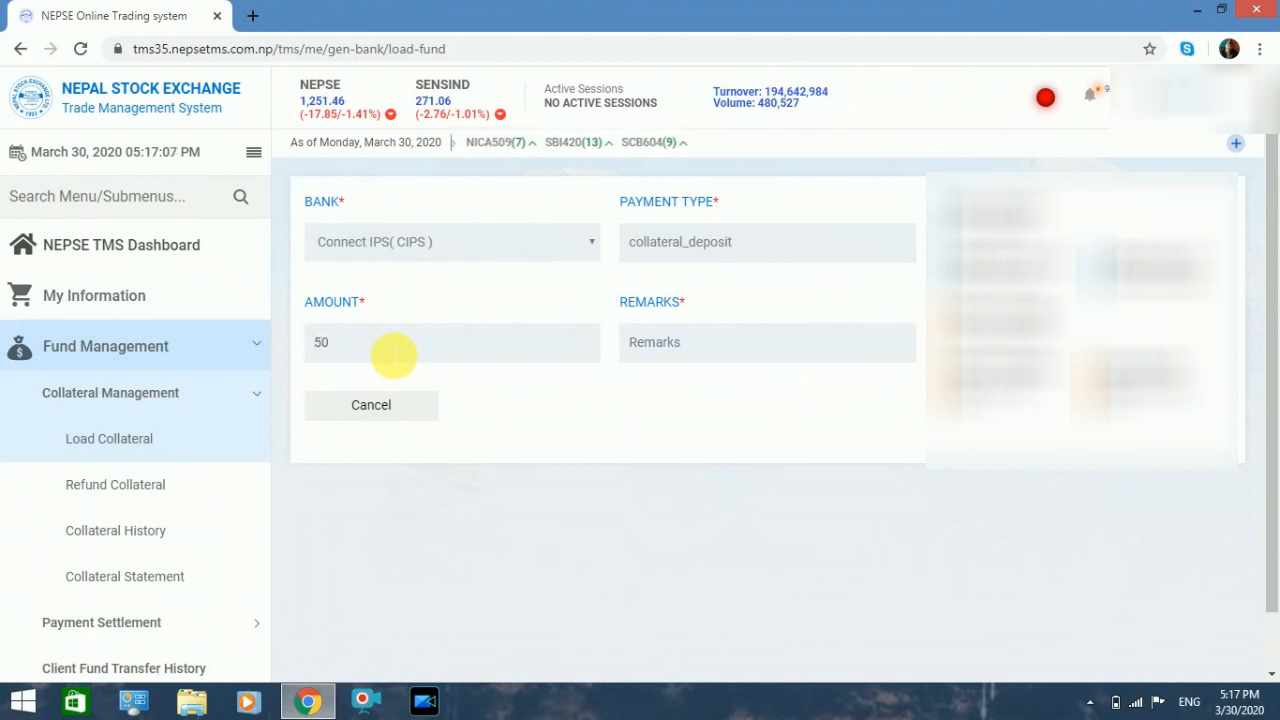
left_click(663, 349)
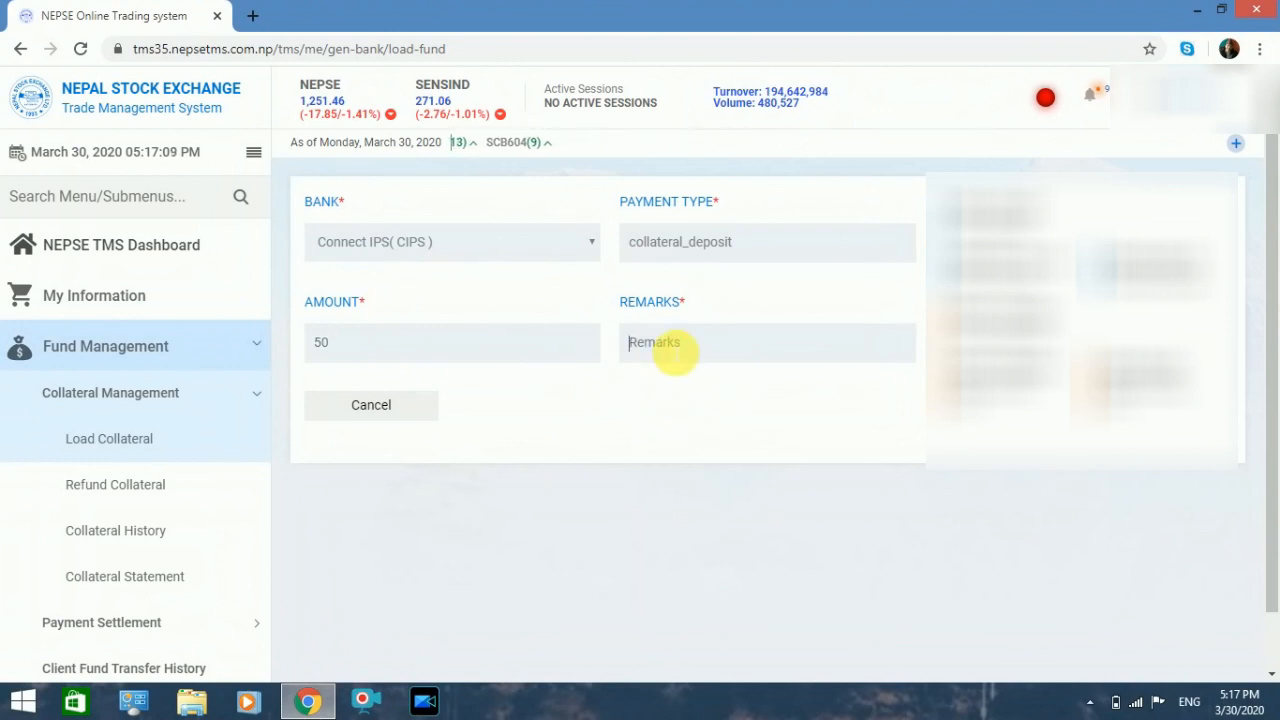
type("T")
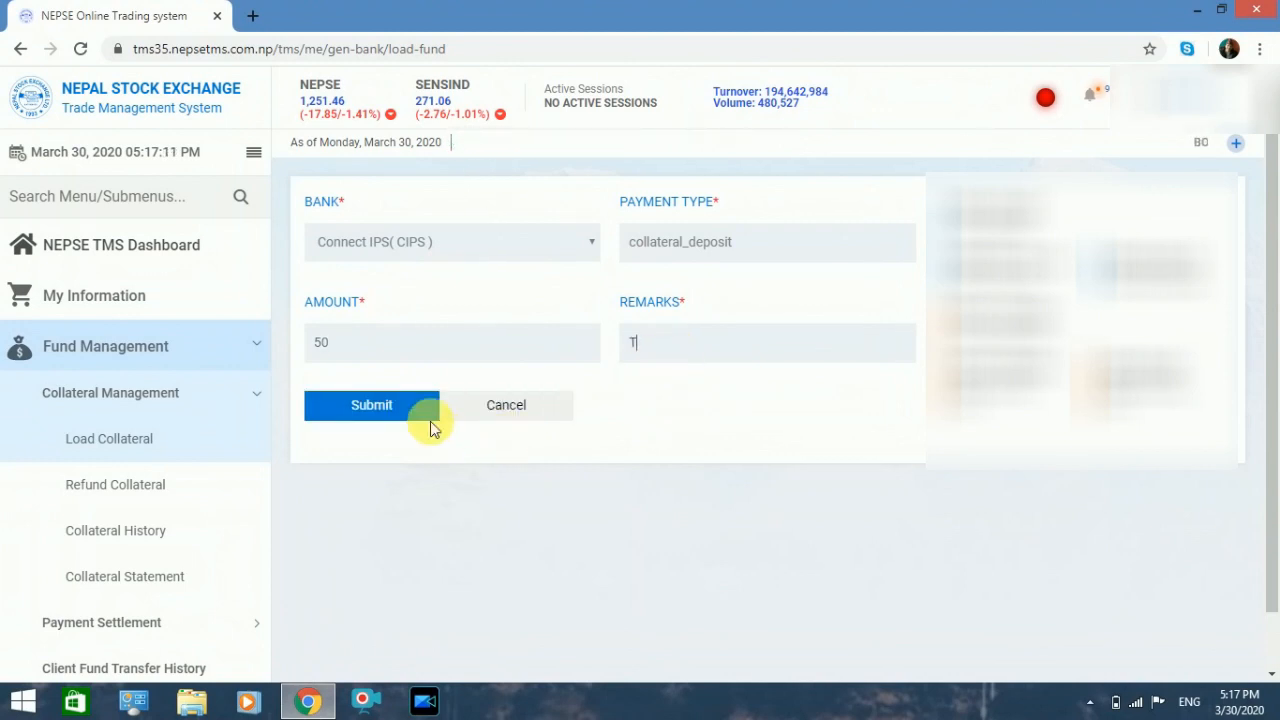
left_click(378, 407)
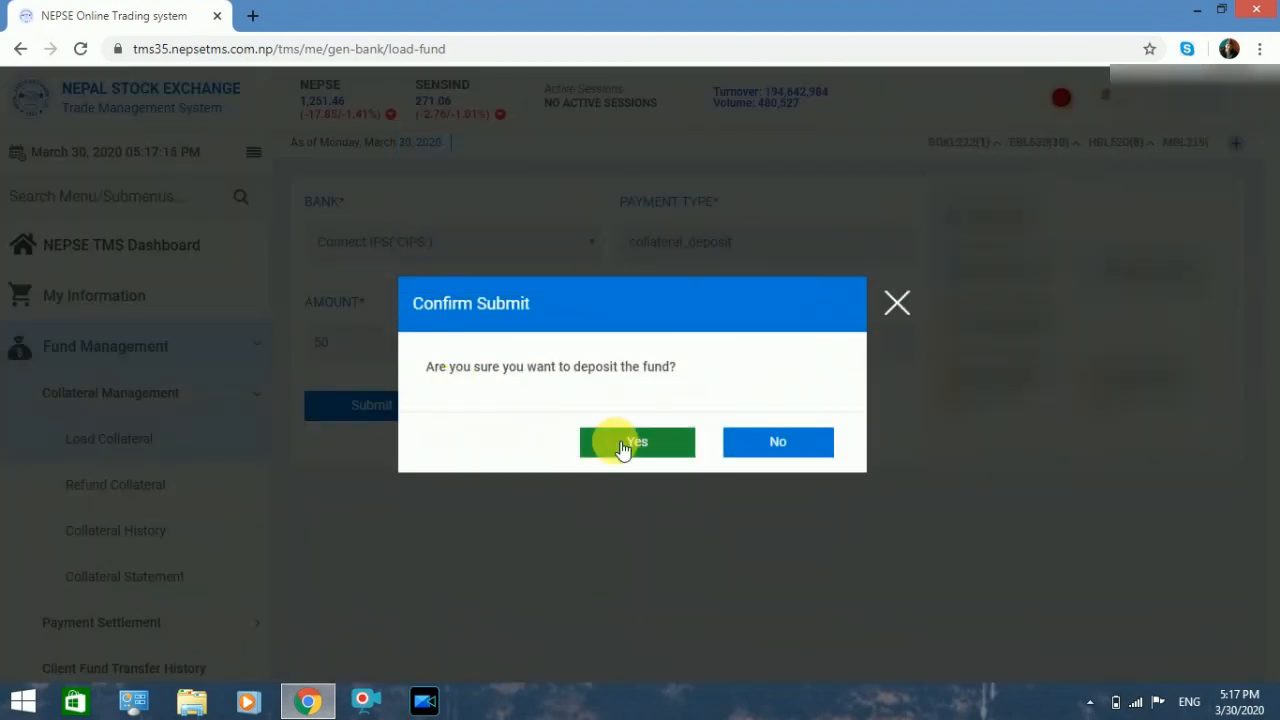
left_click(620, 450)
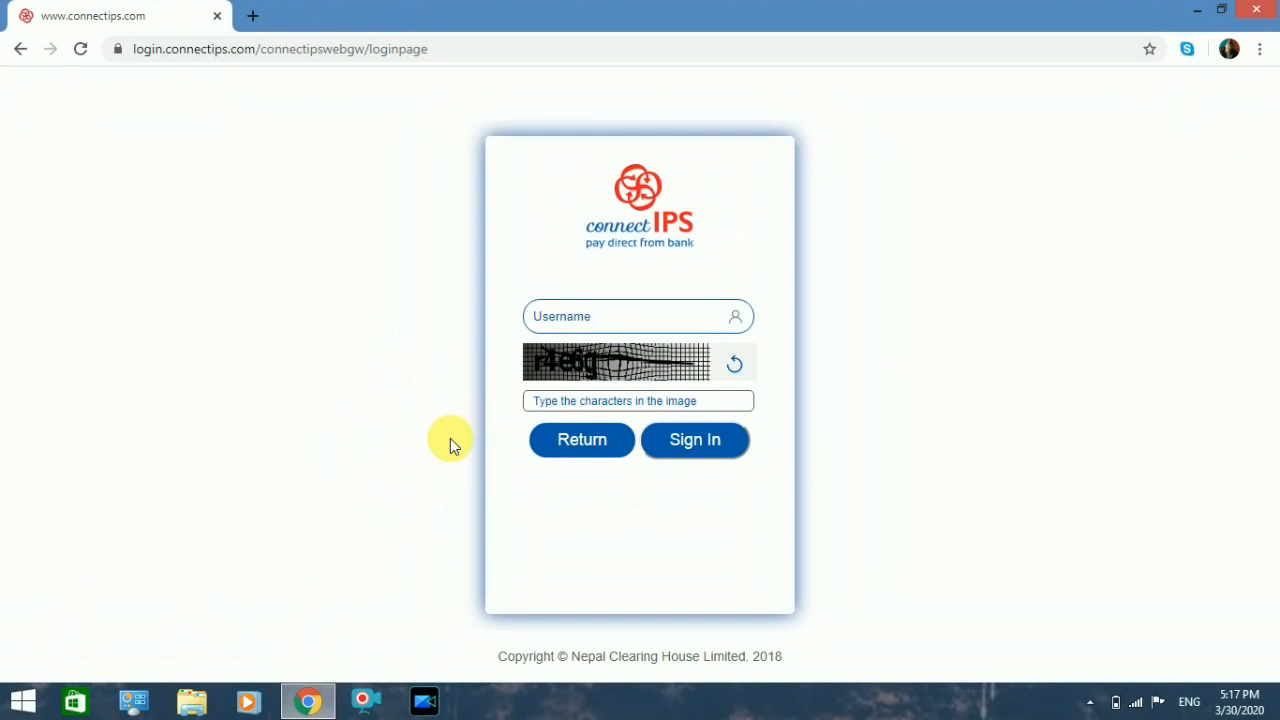
- Enter the connectIPS username and captcha and attempt to sign in
left_click(565, 318)
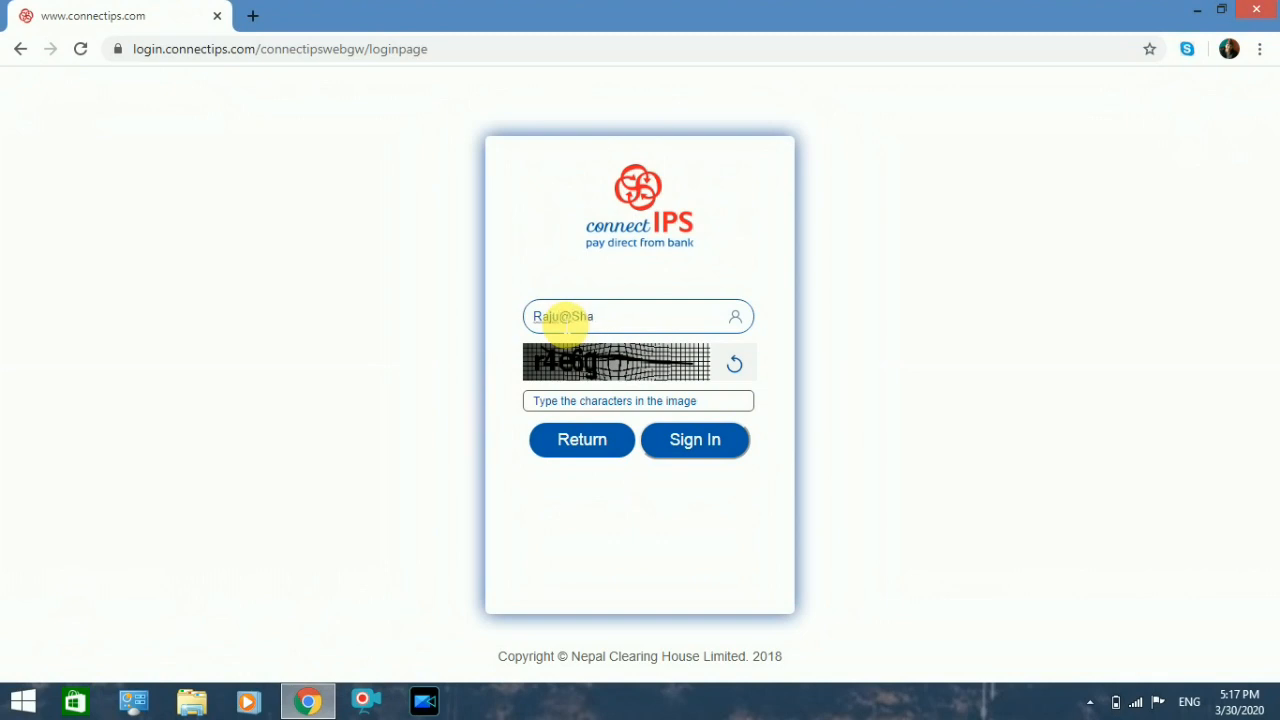
left_click(596, 404)
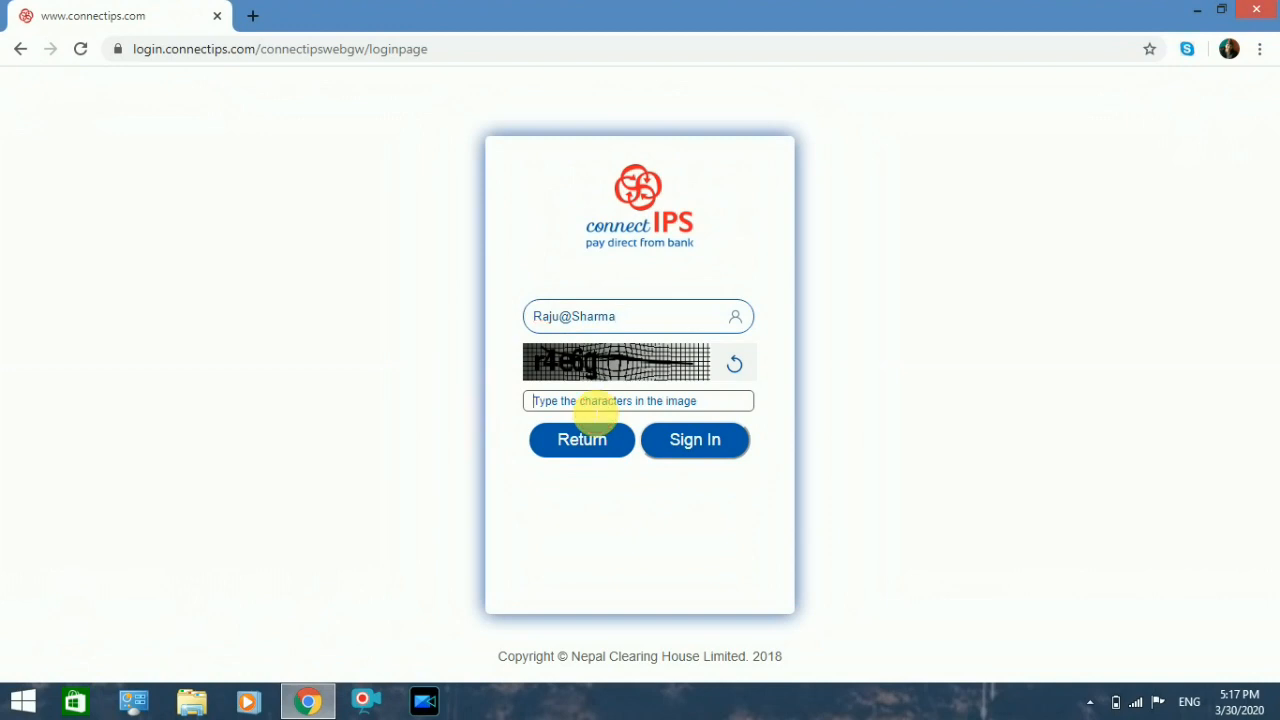
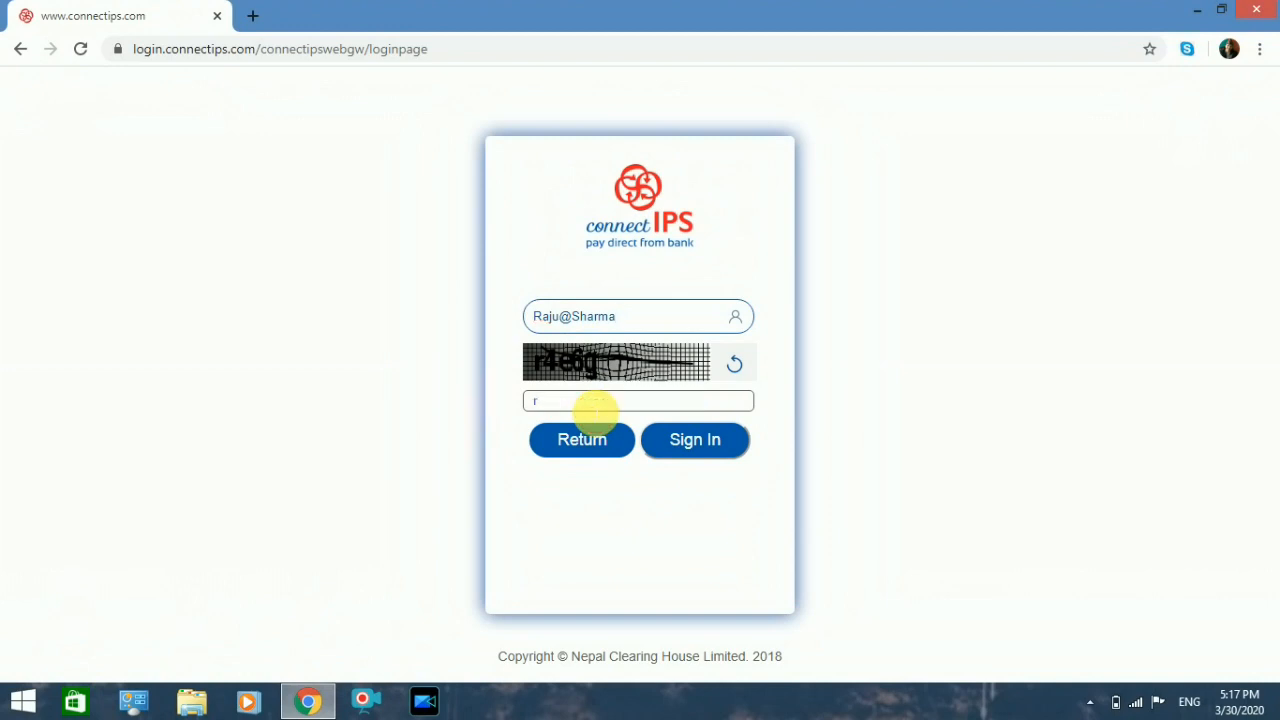
left_click(677, 440)
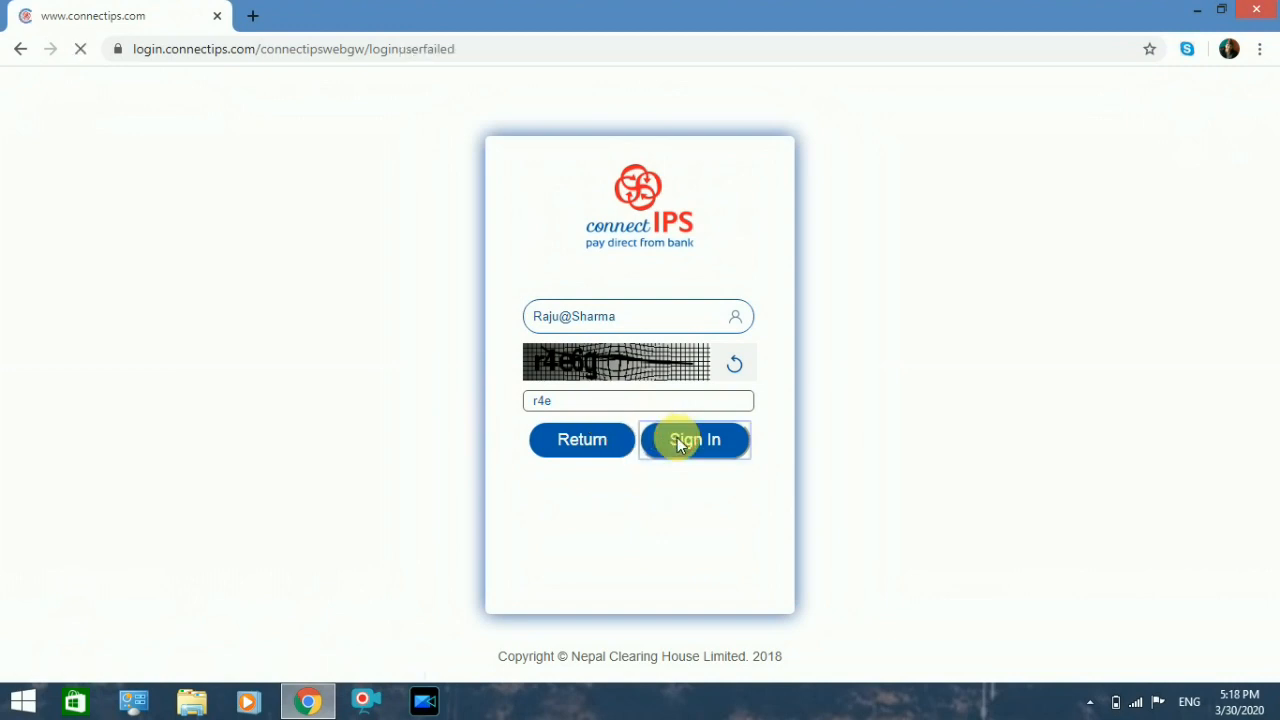
- Retype the refreshed captcha, then sign in with the account password
left_click(556, 400)
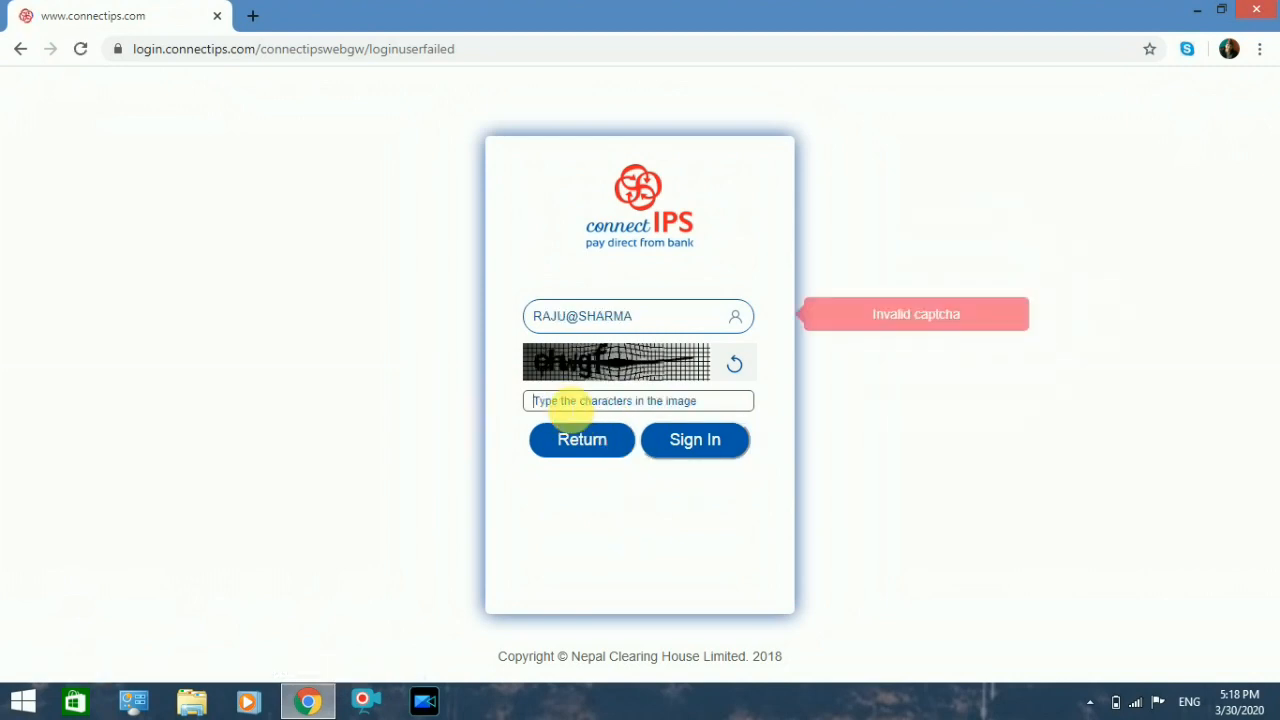
type("ehwgf")
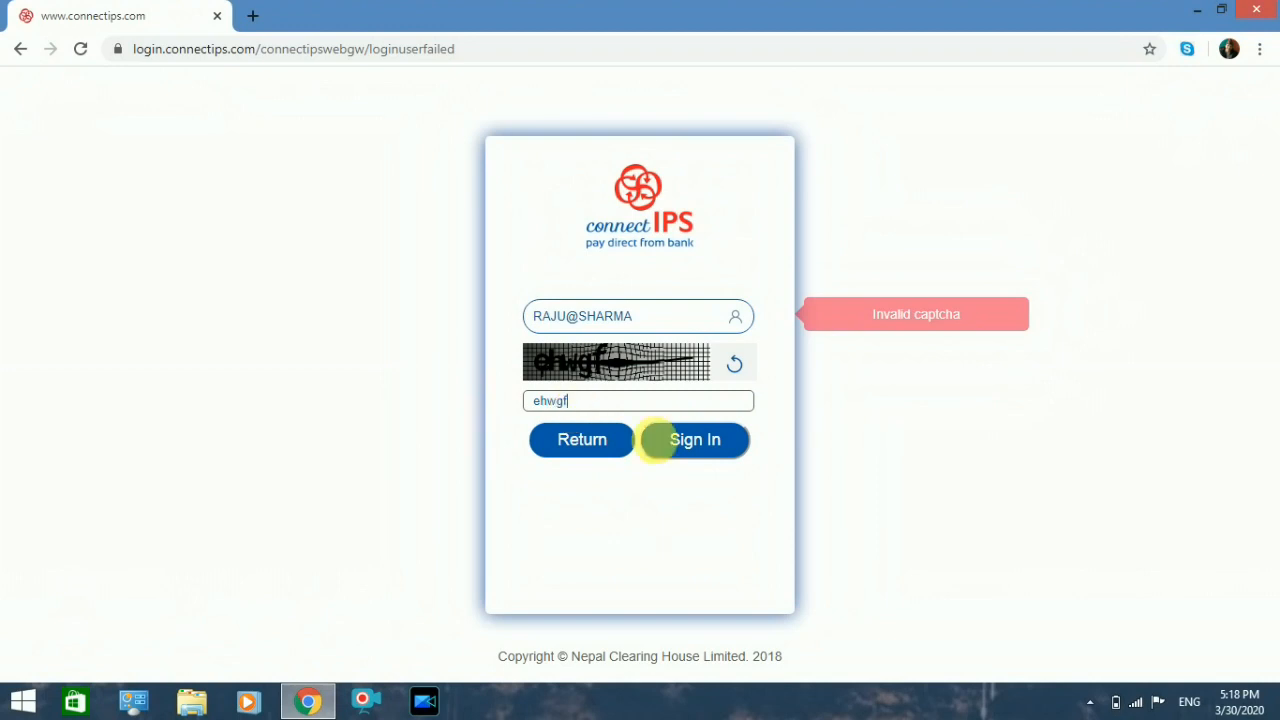
left_click(668, 443)
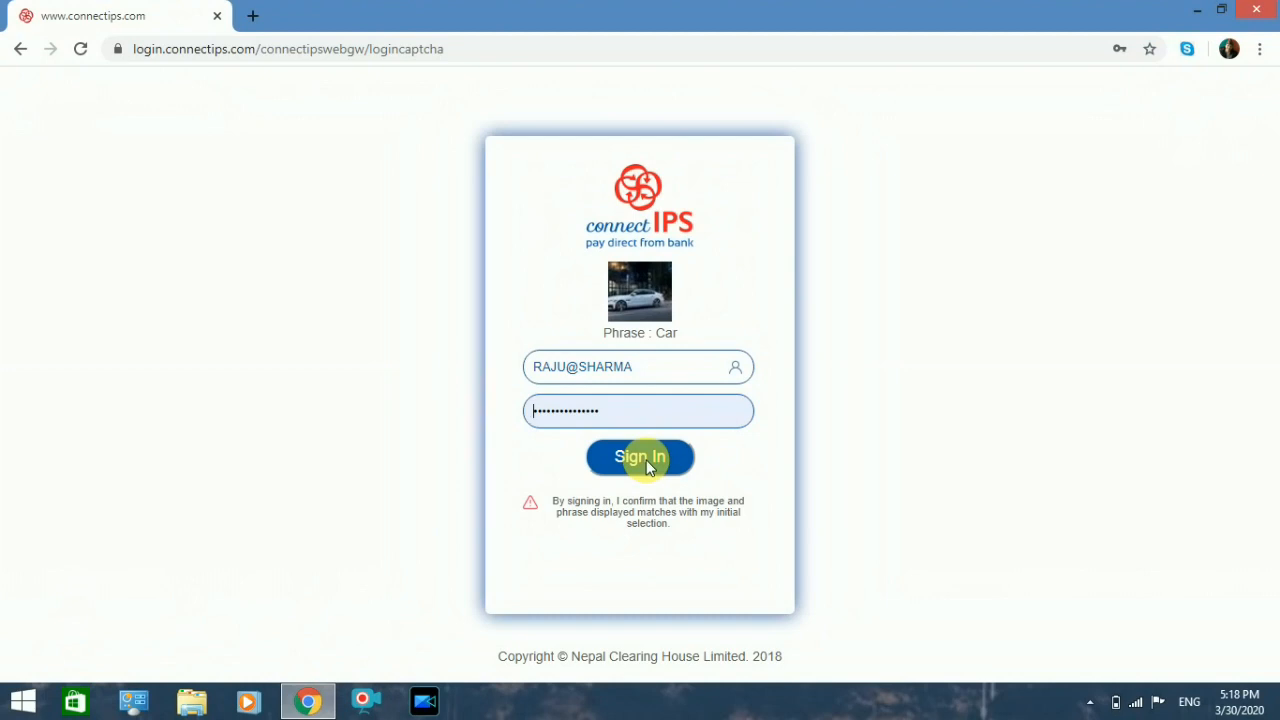
left_click(626, 455)
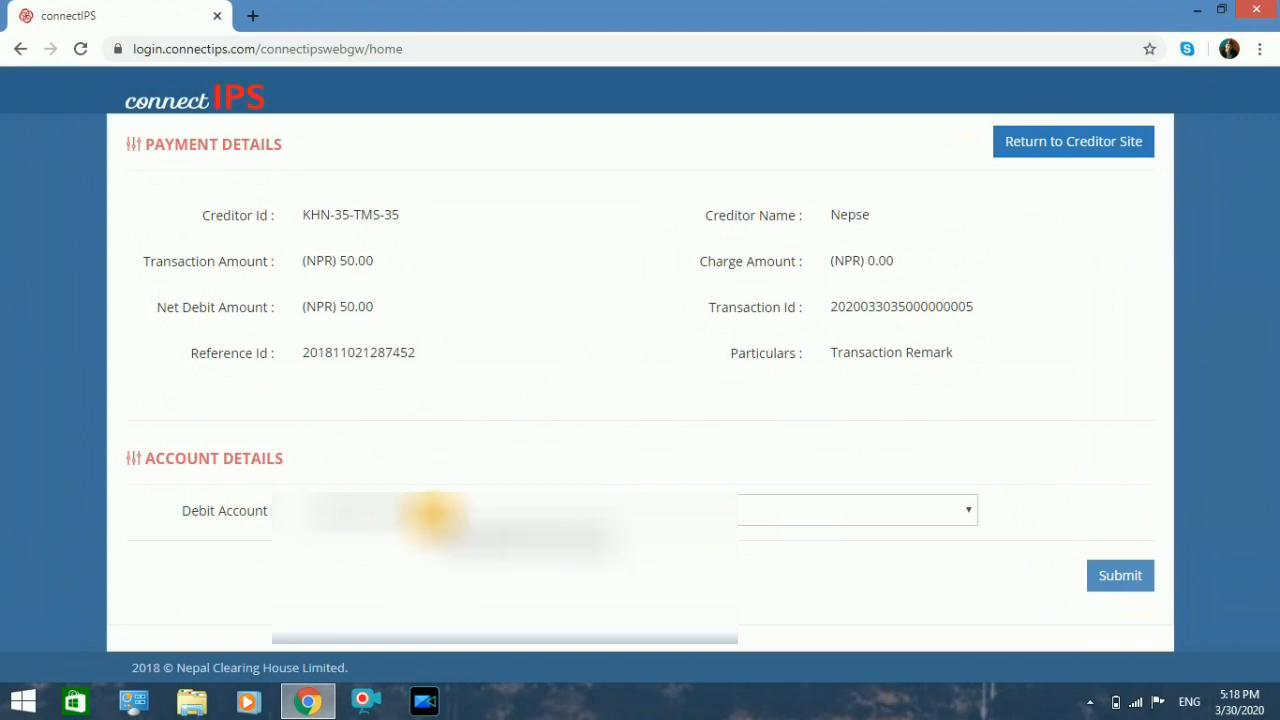
- Choose the debit account to pay the NPR 50.00 connectIPS payment from and submit it
left_click(432, 515)
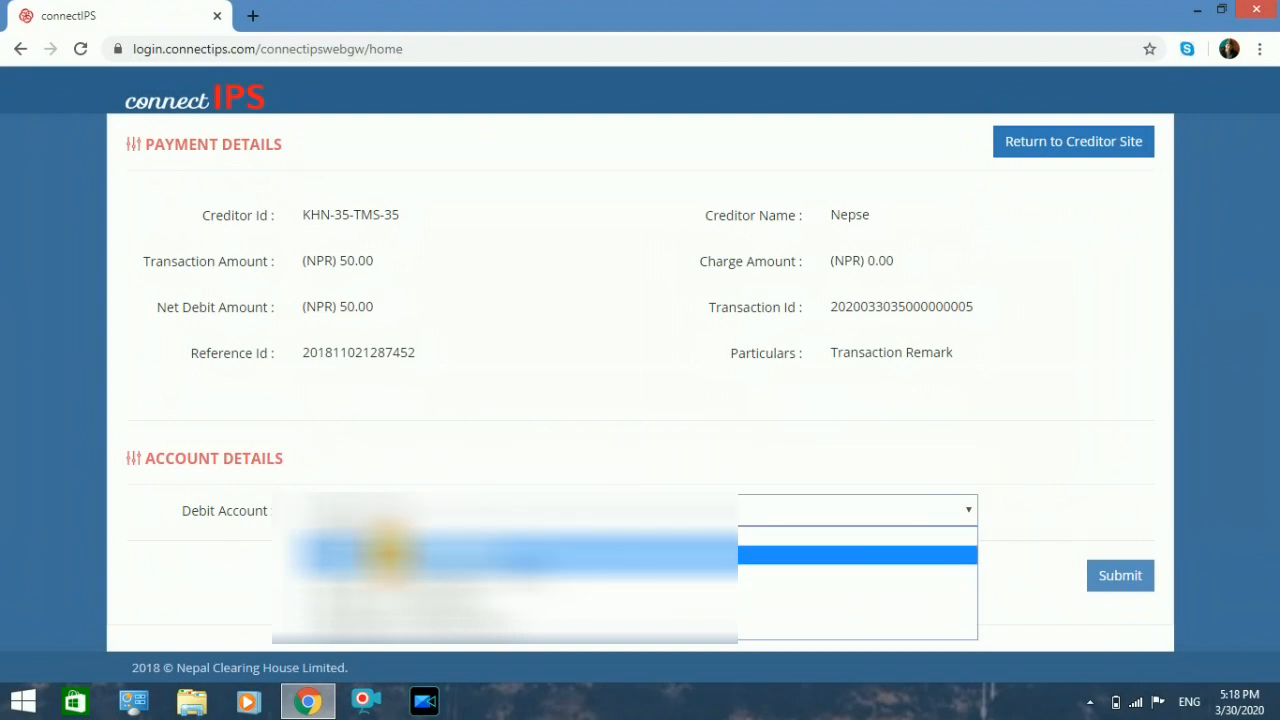
left_click(390, 553)
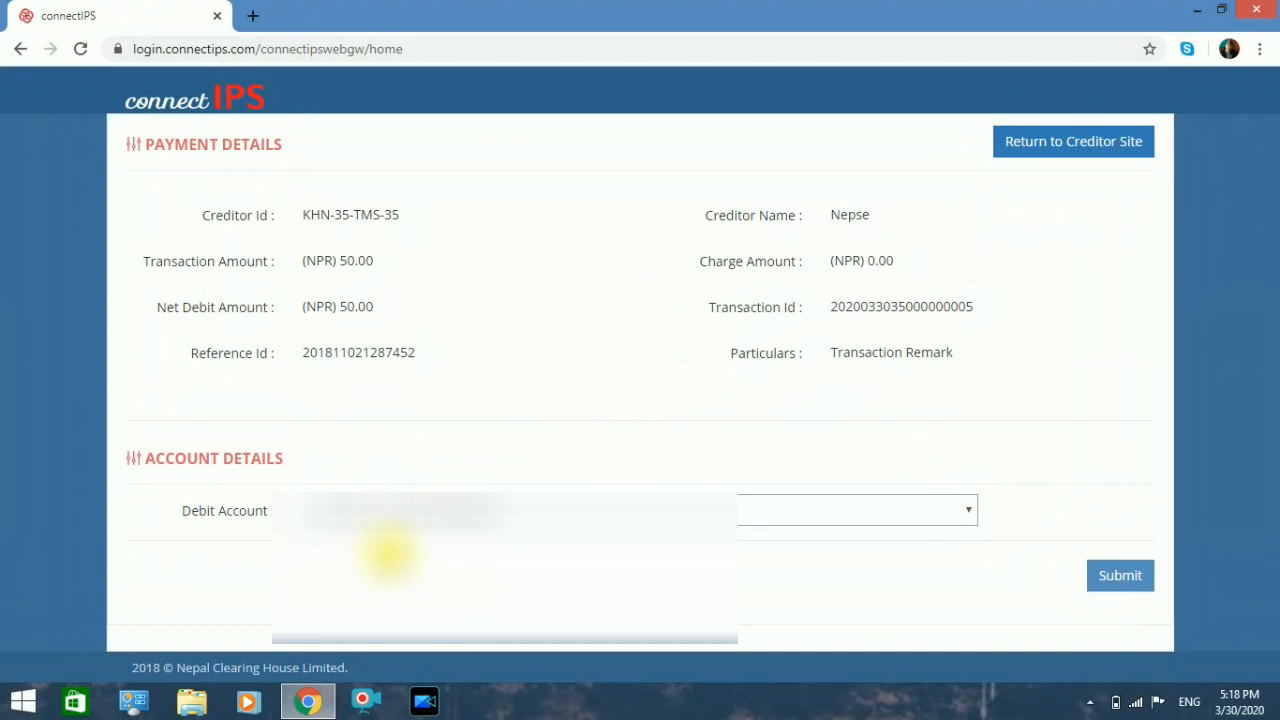
left_click(1118, 582)
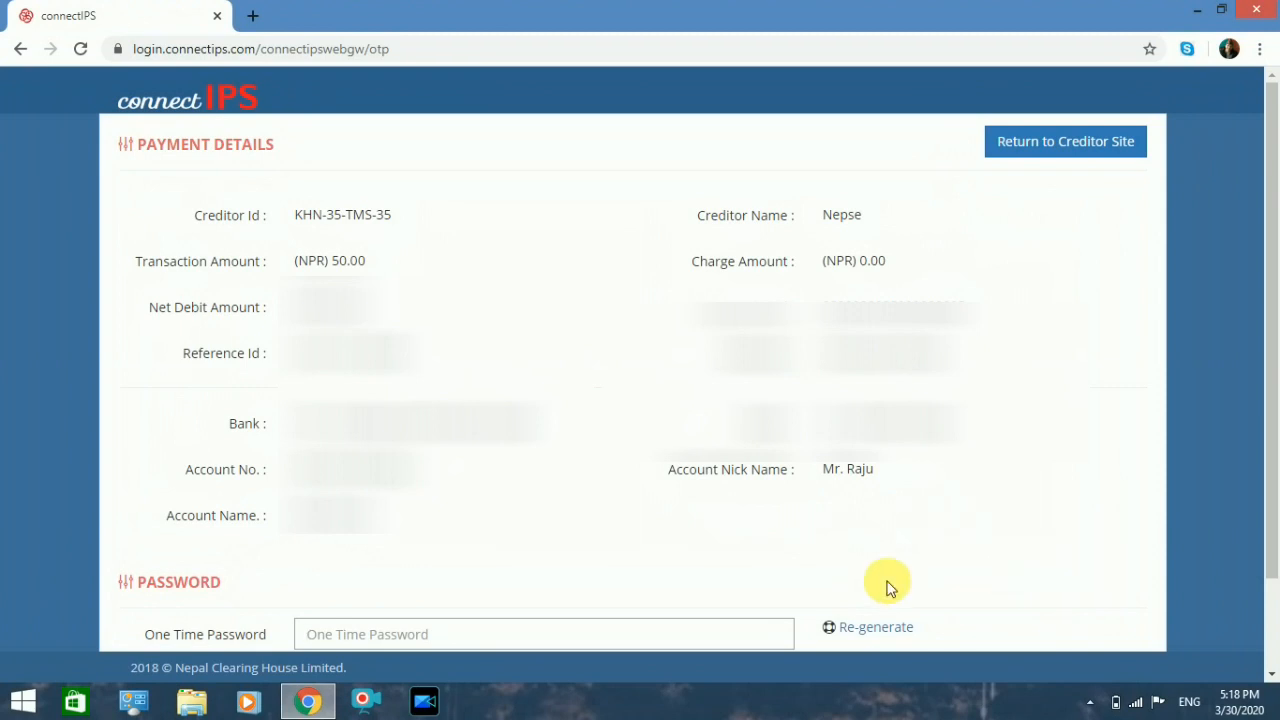
- Enter the one-time password for the payment using the suggested code
scroll(719, 482, "down", 1)
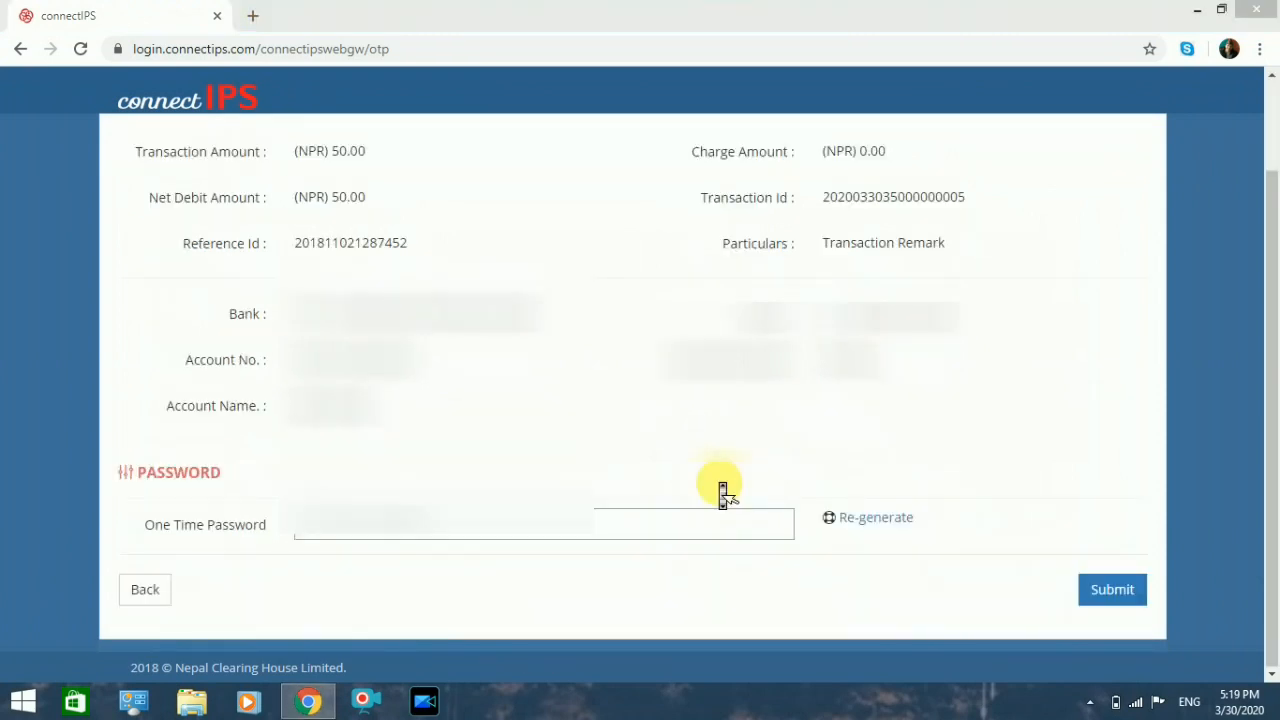
left_click(431, 534)
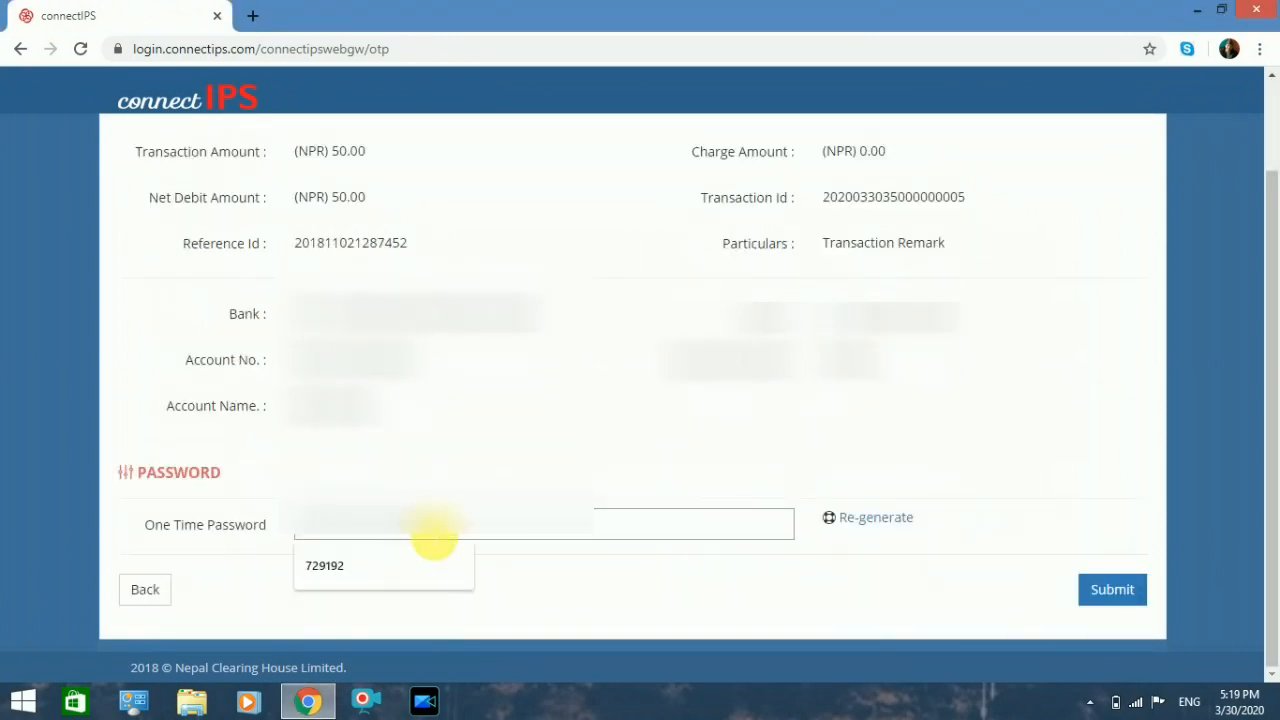
key("Escape")
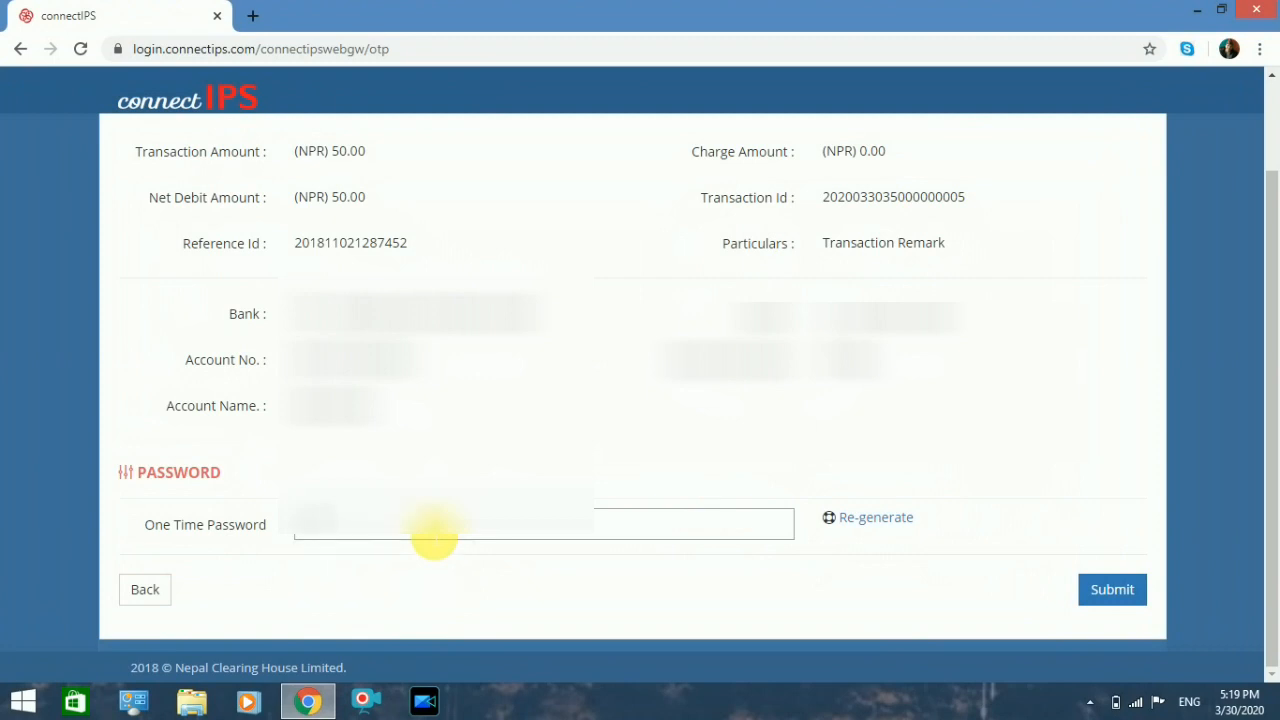